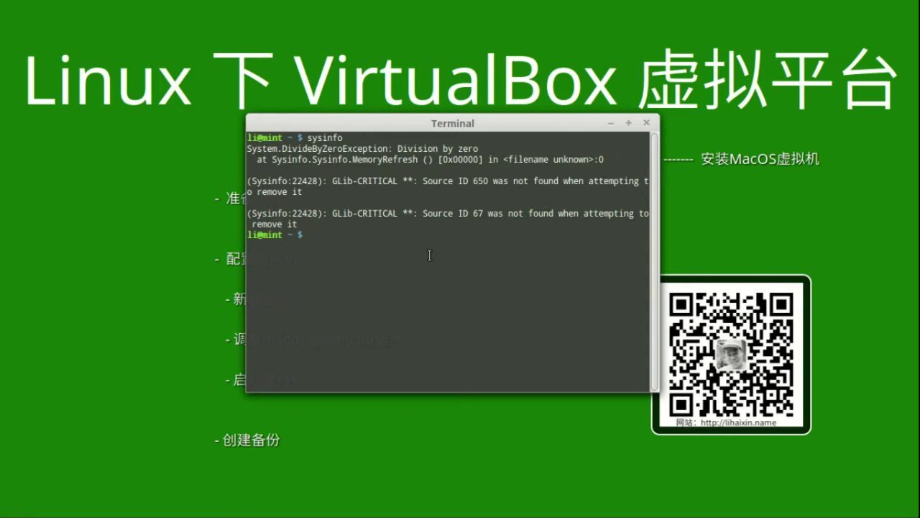
Run xrandr, highlight 1366x768 and the current 1280x720 at 59.9, then exit the terminal.
text(xrandr)
key(Return)
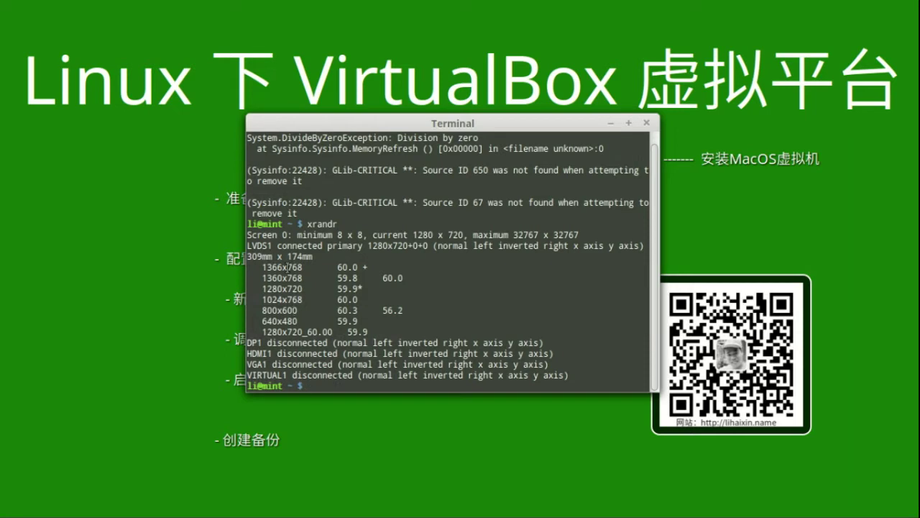
drag(263, 267, 305, 265)
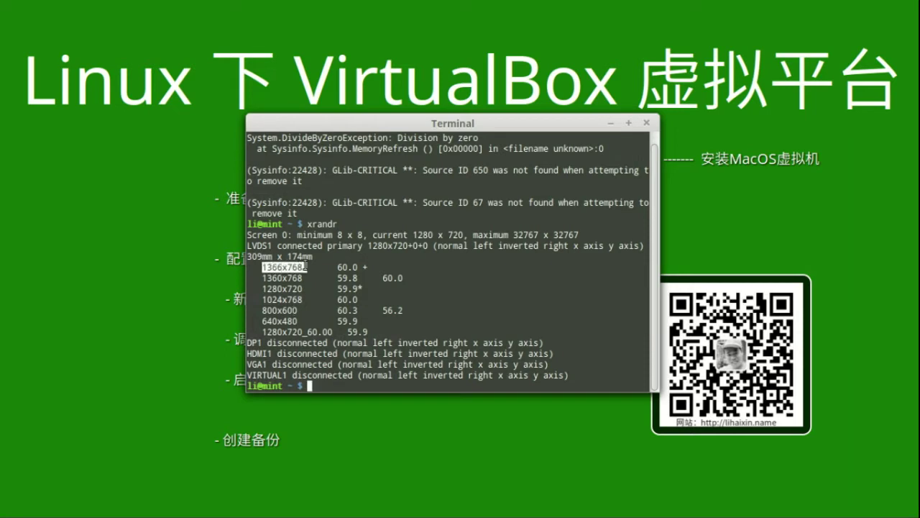
click(316, 301)
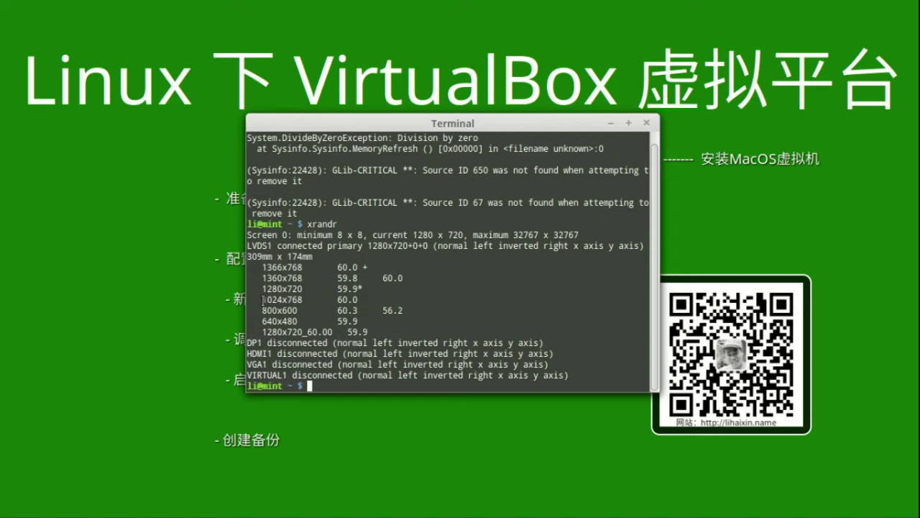
drag(264, 289, 303, 289)
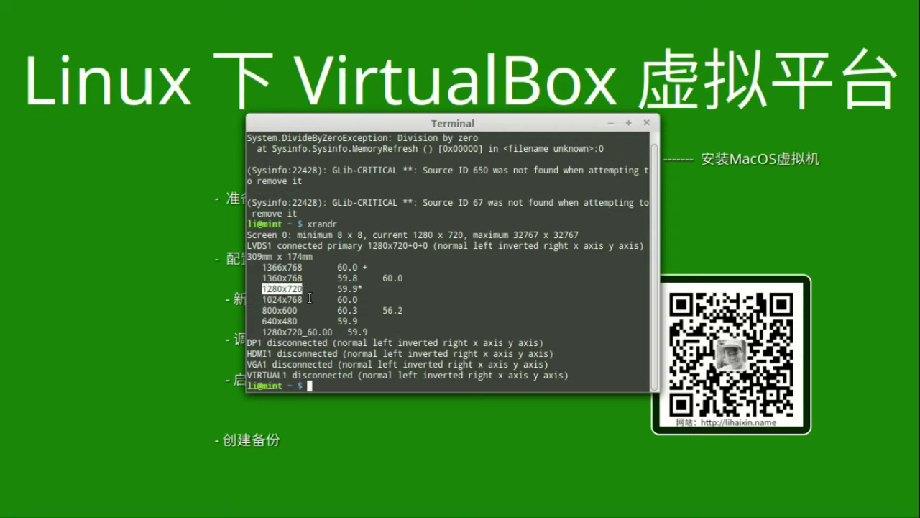
drag(363, 288, 339, 287)
click(346, 292)
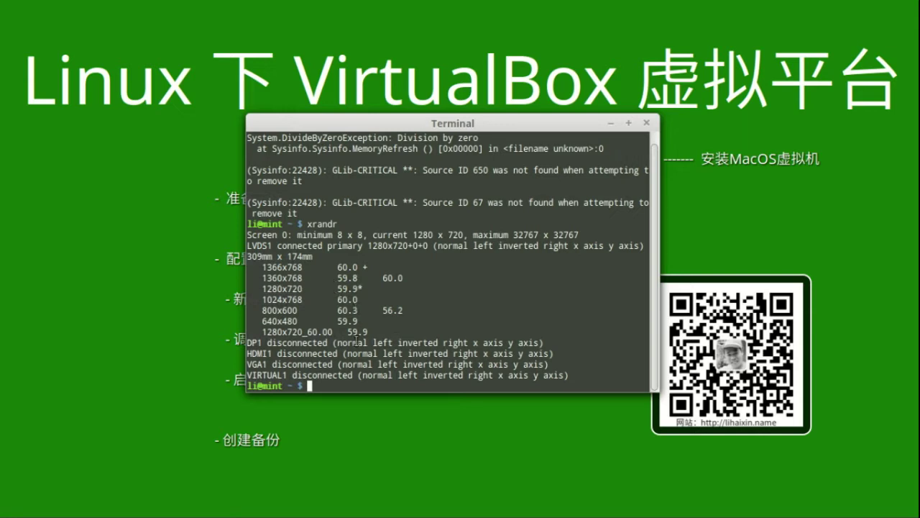
text(exit)
key(Return)
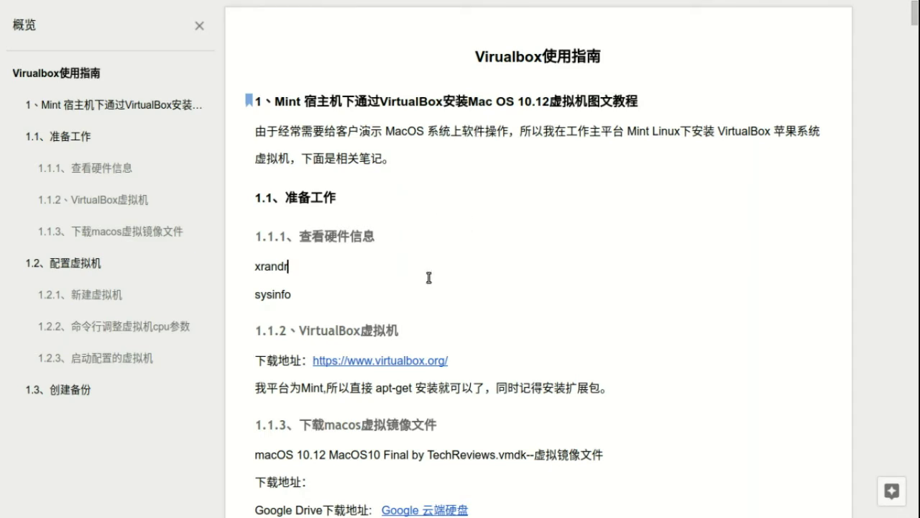
Scroll through section 1.1 of the VirtualBox notes, highlighting apt-get, then return to the title slide.
scroll(403, 302, down, 1)
scroll(385, 324, down, 1)
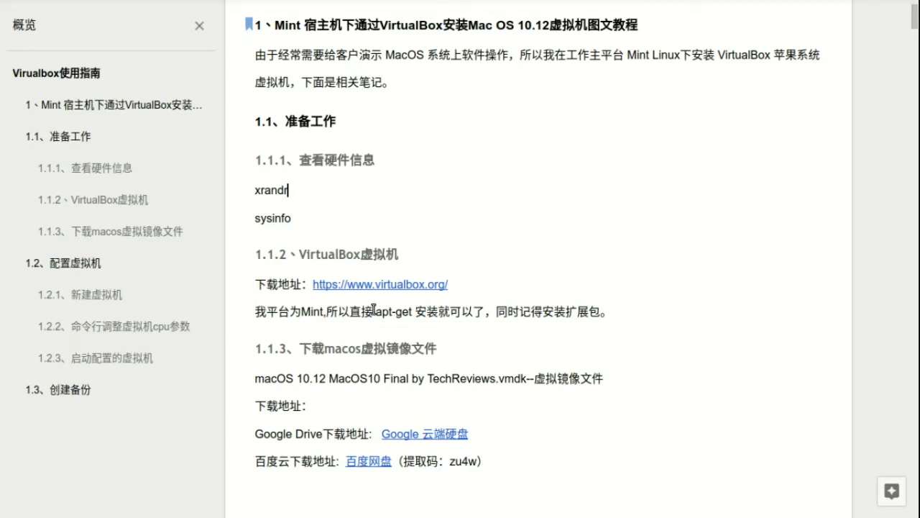
drag(376, 310, 414, 311)
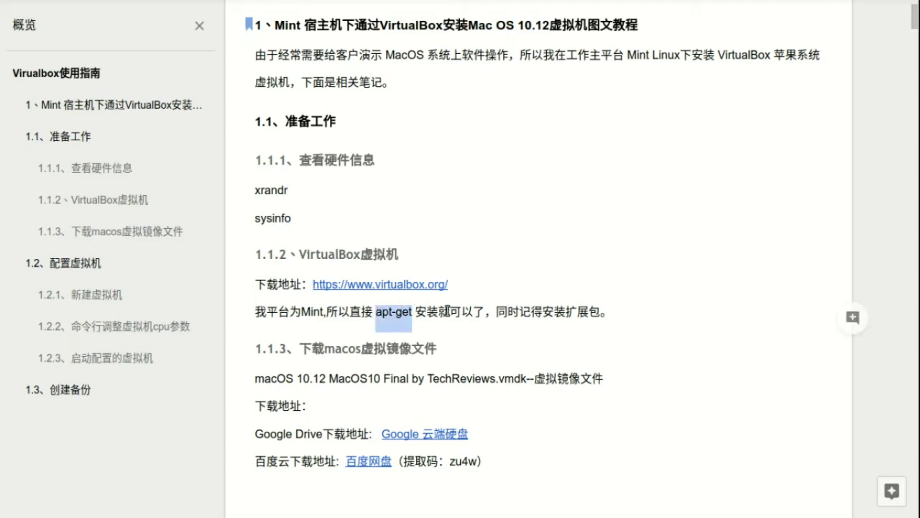
click(450, 309)
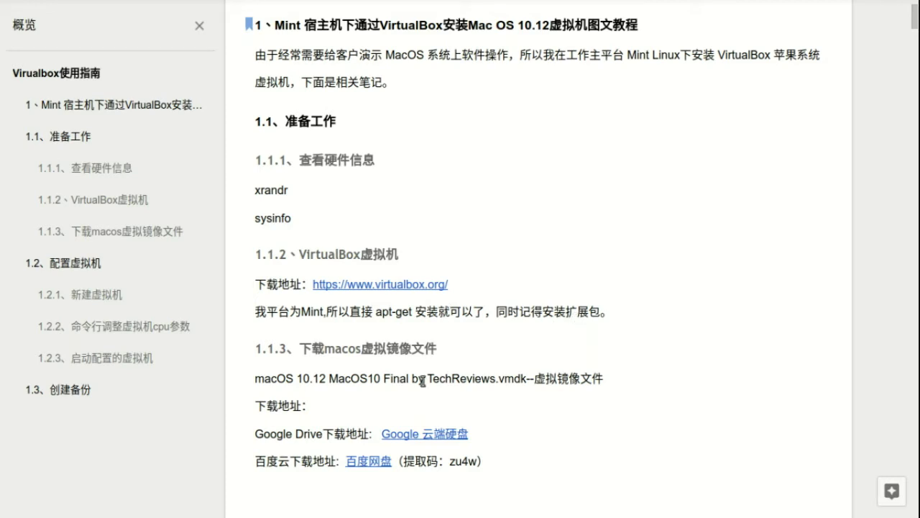
scroll(424, 381, down, 1)
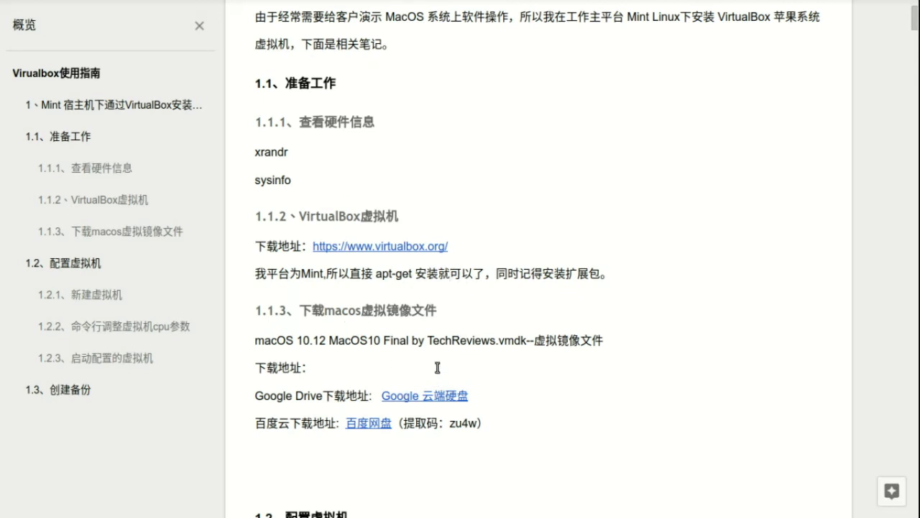
scroll(484, 380, down, 2)
scroll(485, 438, up, 2)
drag(478, 355, 7, 304)
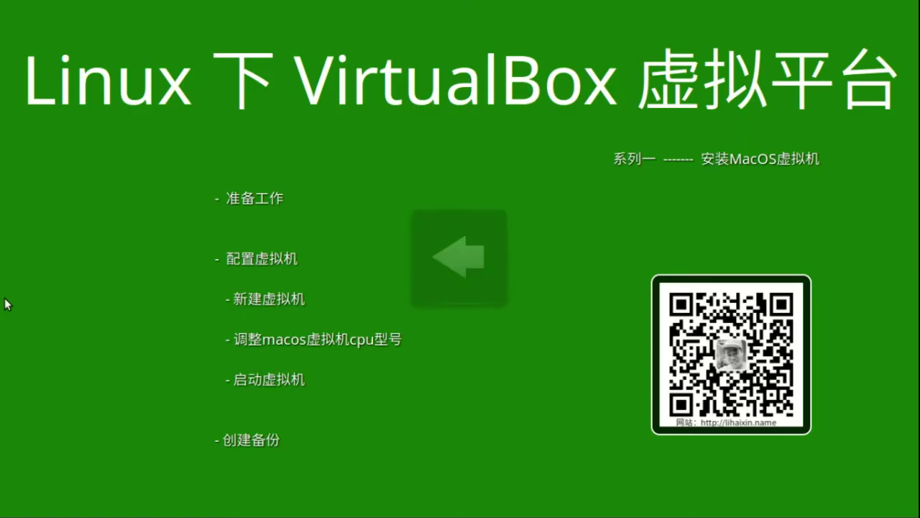
Browse in Nemo from the file system root to /doc/vm/MacOS10.12.
click(110, 508)
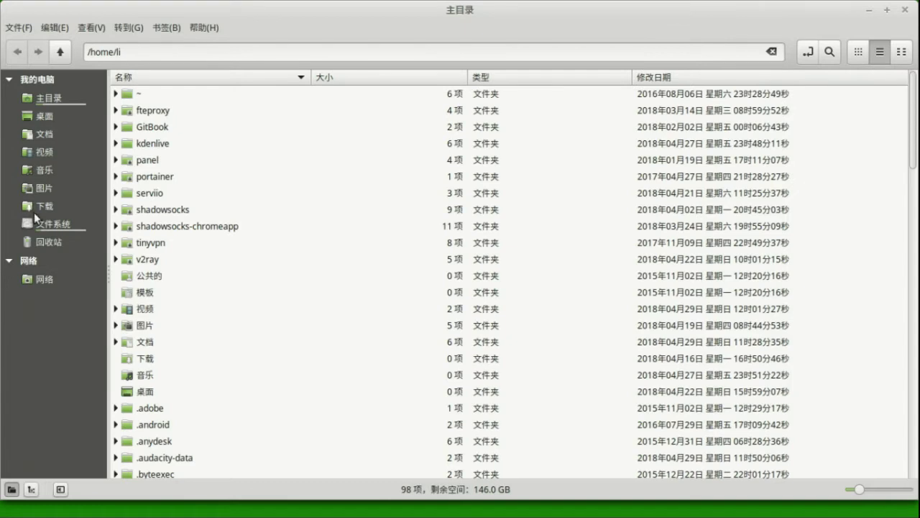
click(59, 225)
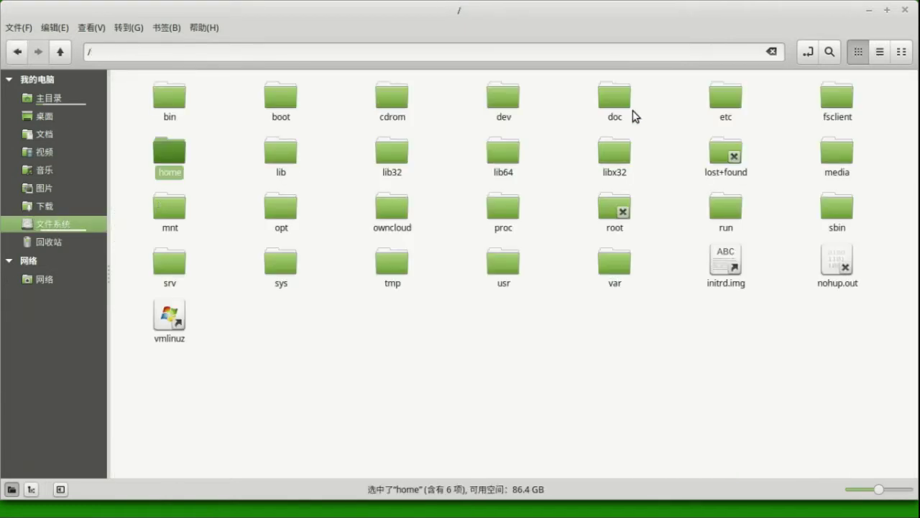
double_click(623, 105)
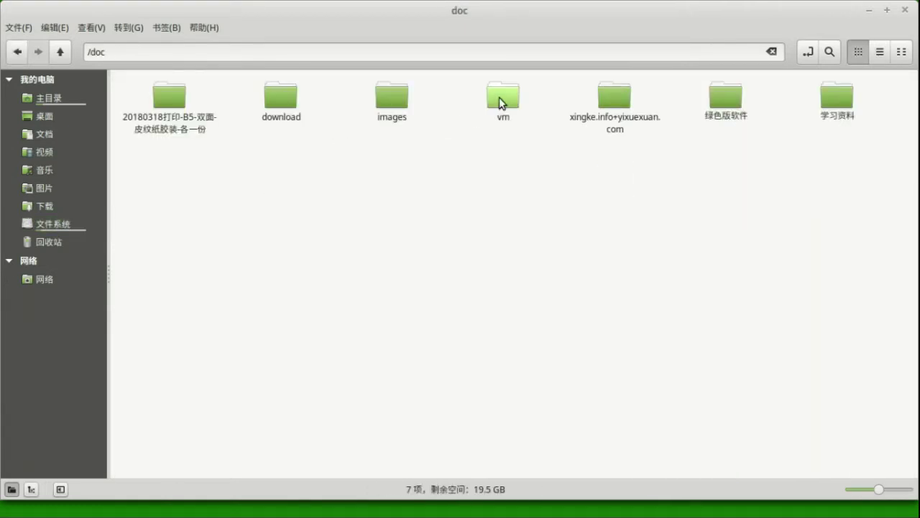
double_click(501, 97)
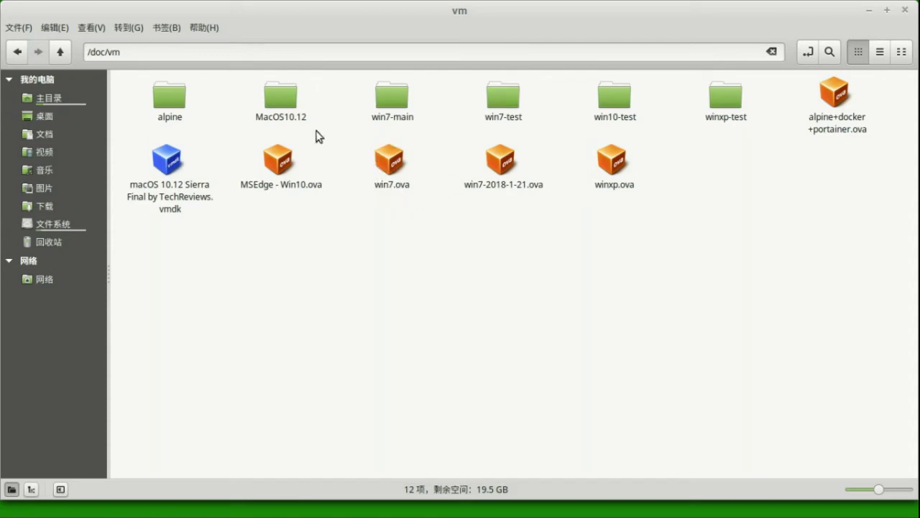
double_click(285, 108)
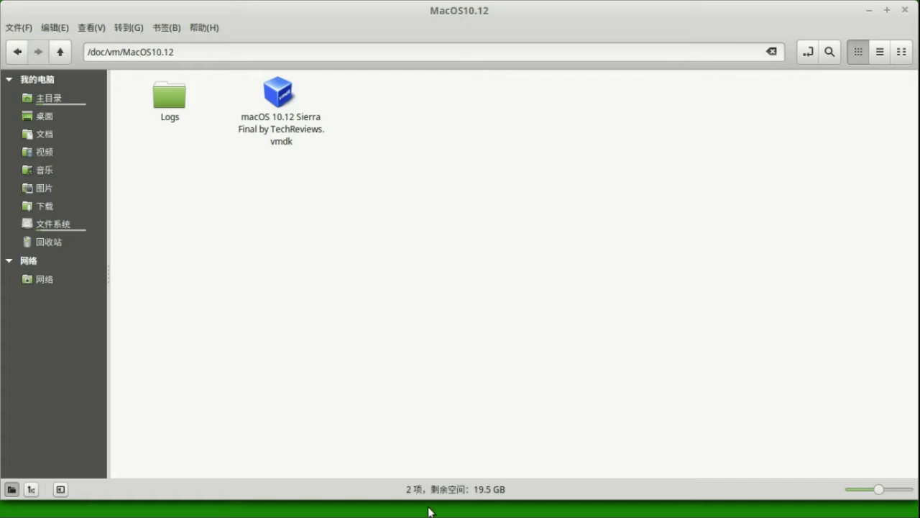
Launch VirtualBox Manager from the VirtualBox tray menu.
mouse_move(428, 511)
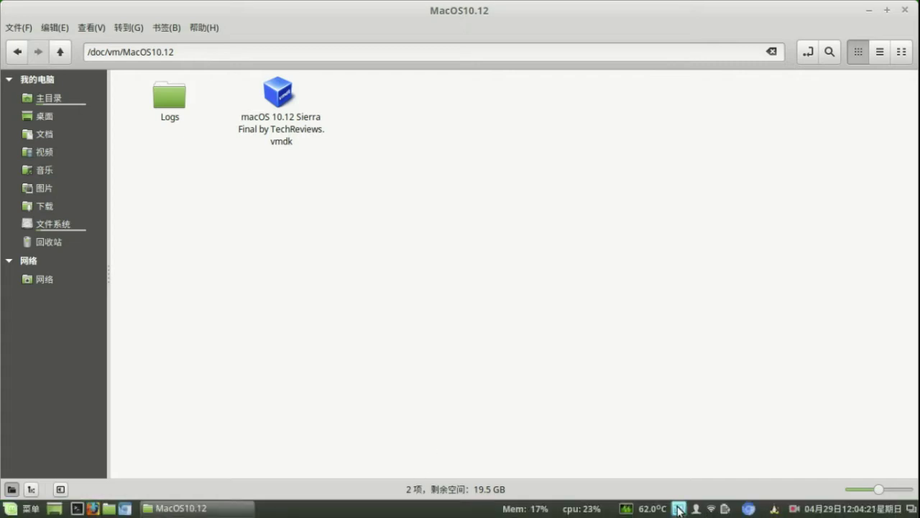
click(678, 509)
click(709, 320)
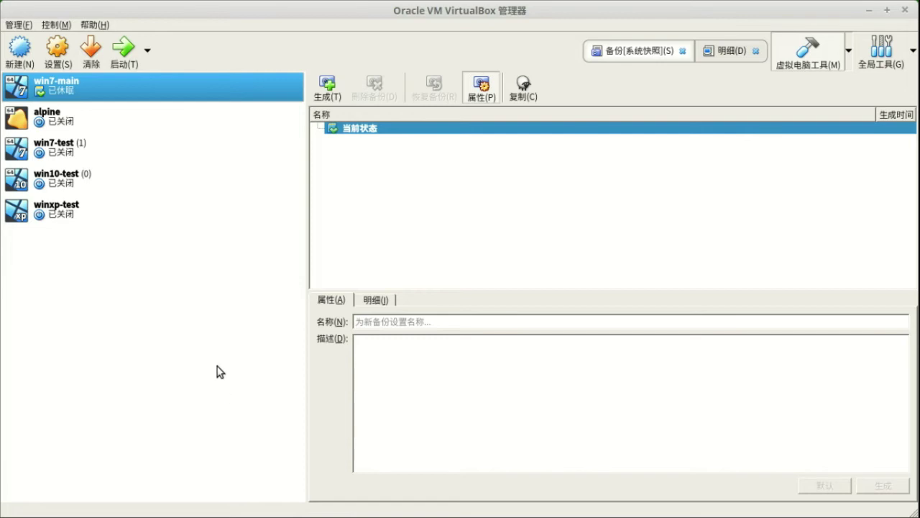
Start a new VM named MacOS10, Mac OS X (64-bit), with 4096 MB memory.
click(19, 49)
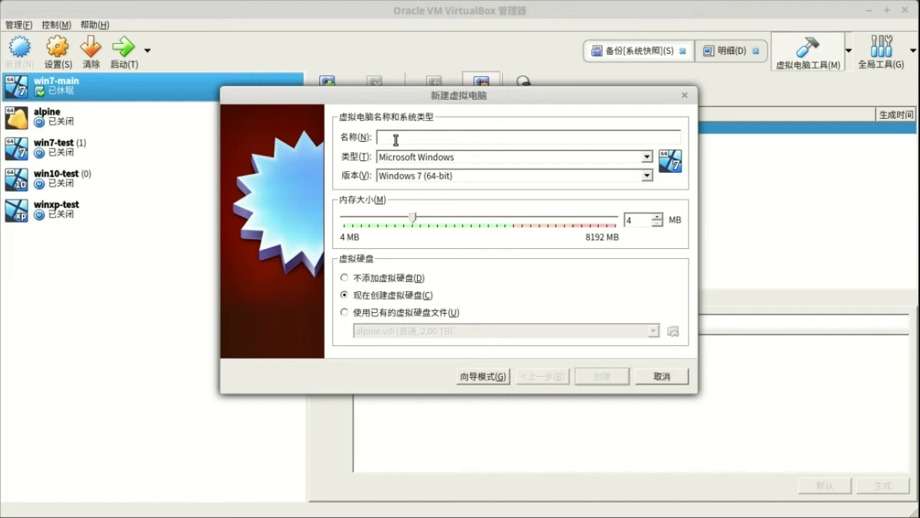
text(Ma)
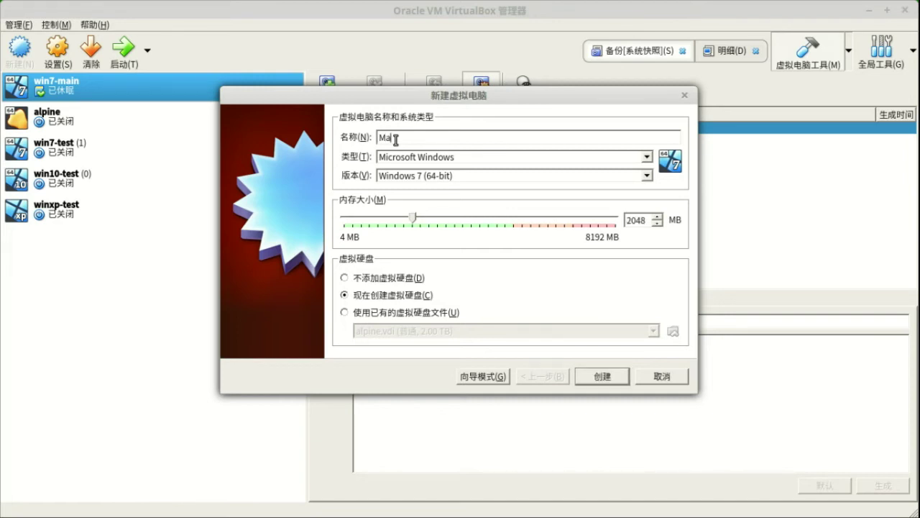
text(cOS10)
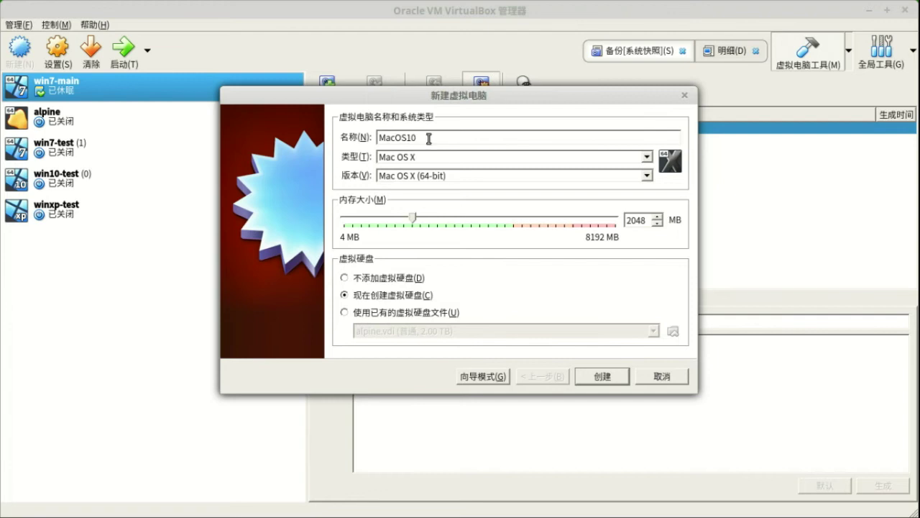
double_click(647, 224)
text(4096)
Attach the existing macOS 10.12 Sierra vmdk as its disk and create the machine.
click(366, 313)
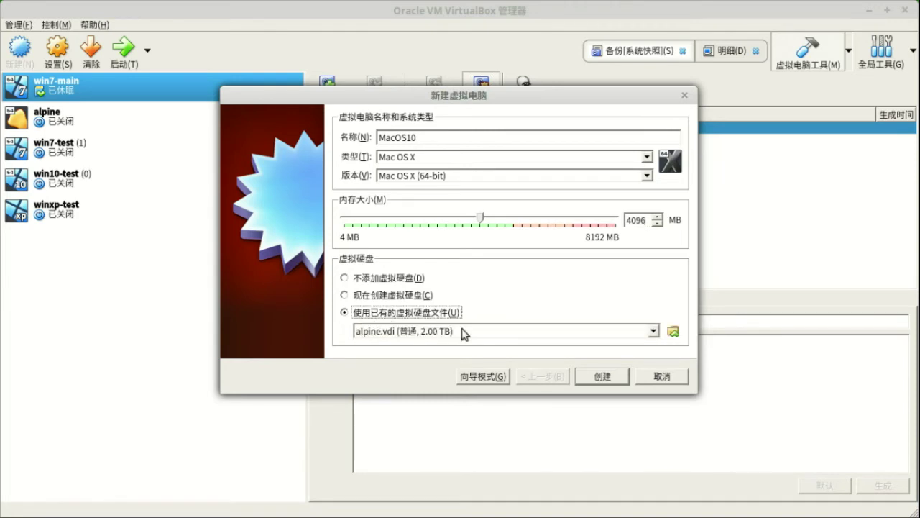
click(674, 331)
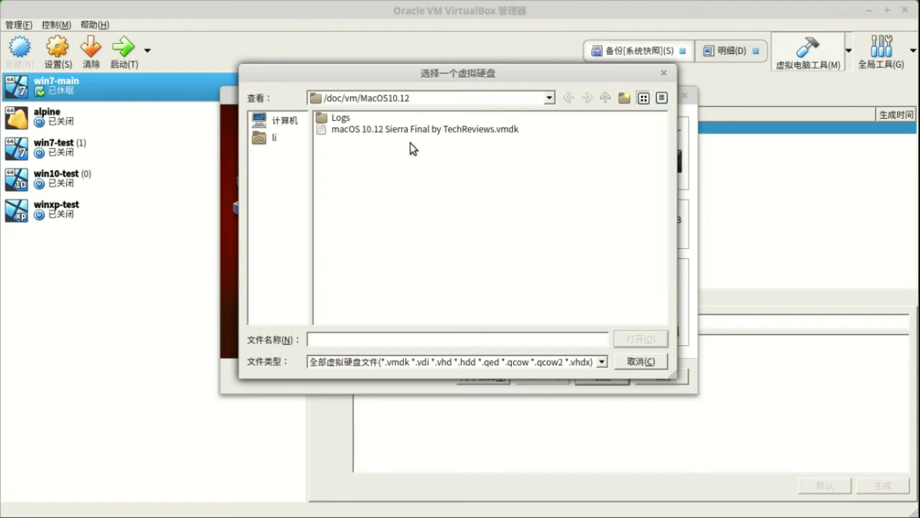
click(465, 130)
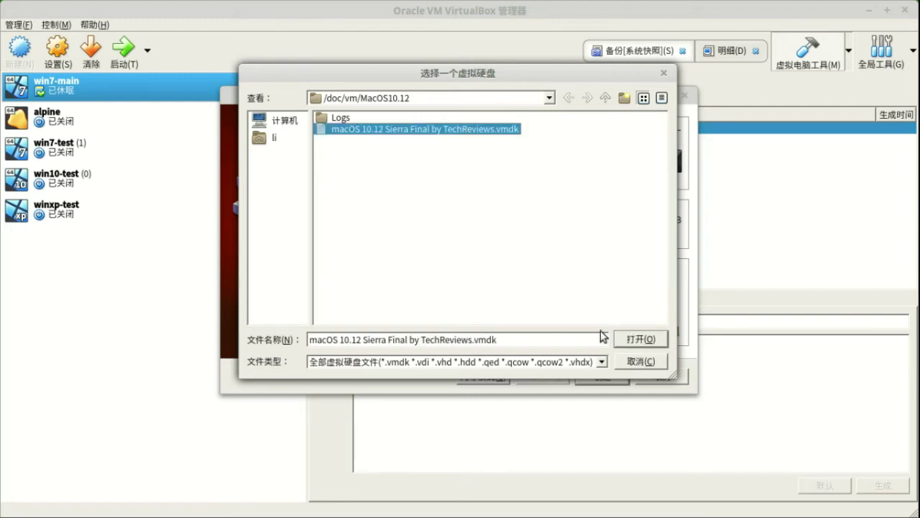
click(645, 339)
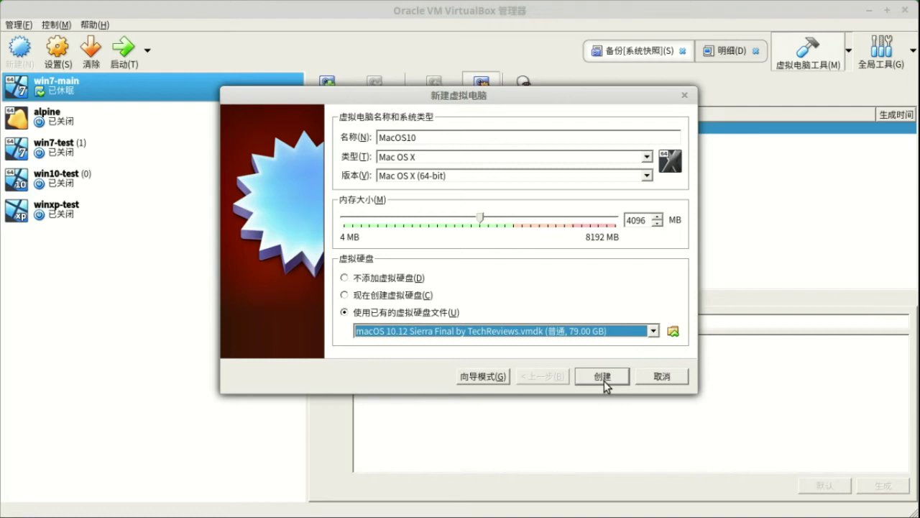
click(604, 376)
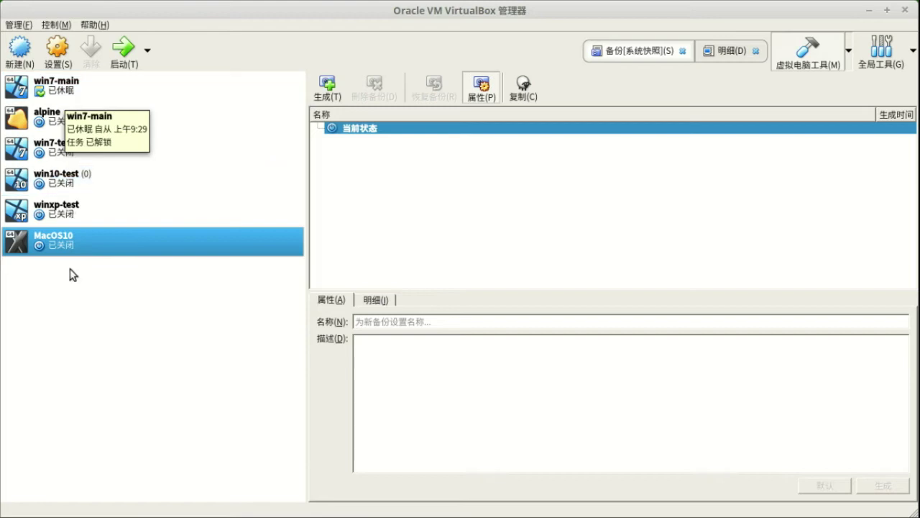
In MacOS10's System settings, order boot as hard disk then optical drive and uncheck floppy.
click(61, 55)
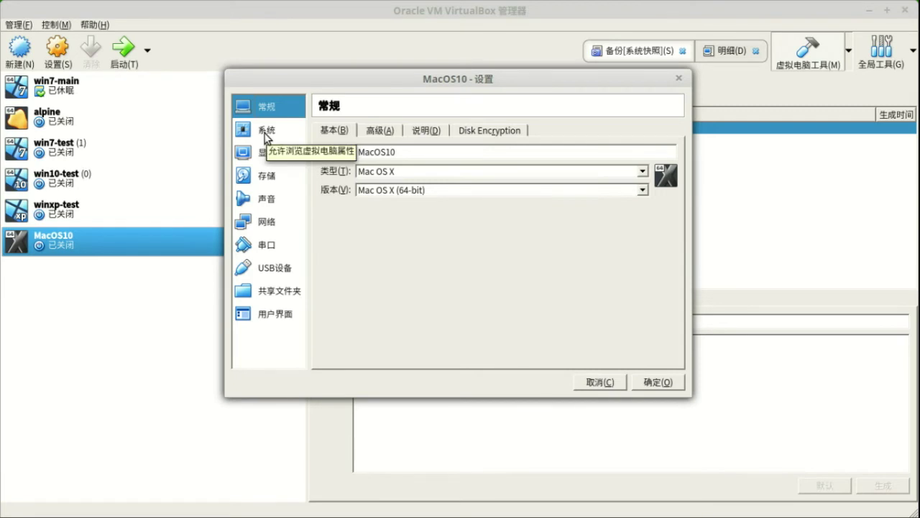
click(266, 133)
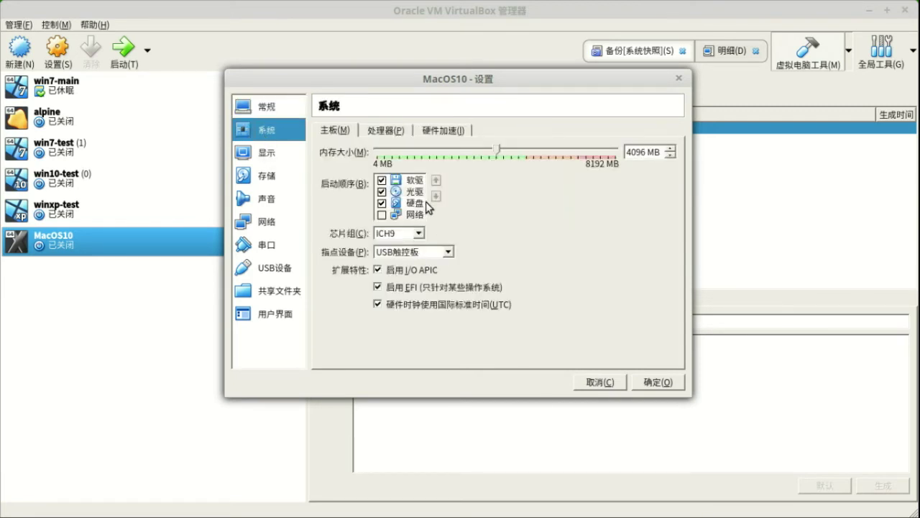
click(417, 204)
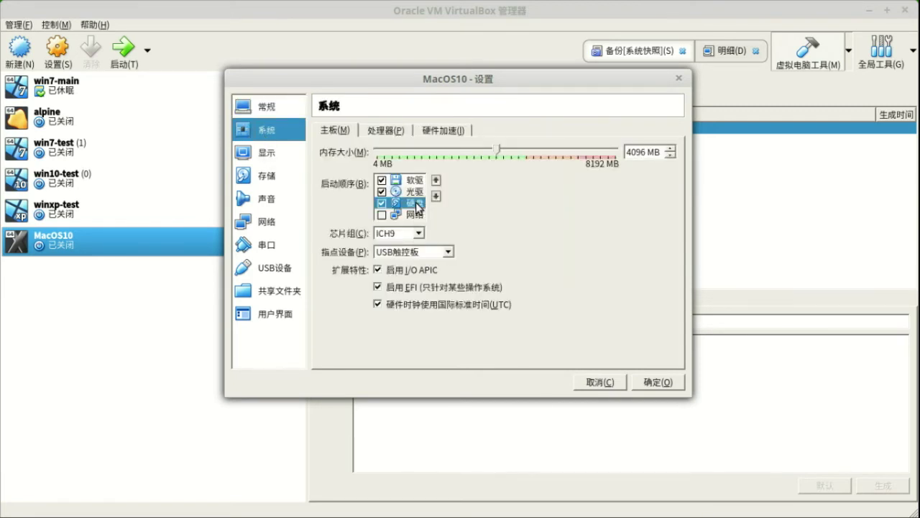
click(435, 180)
click(435, 180)
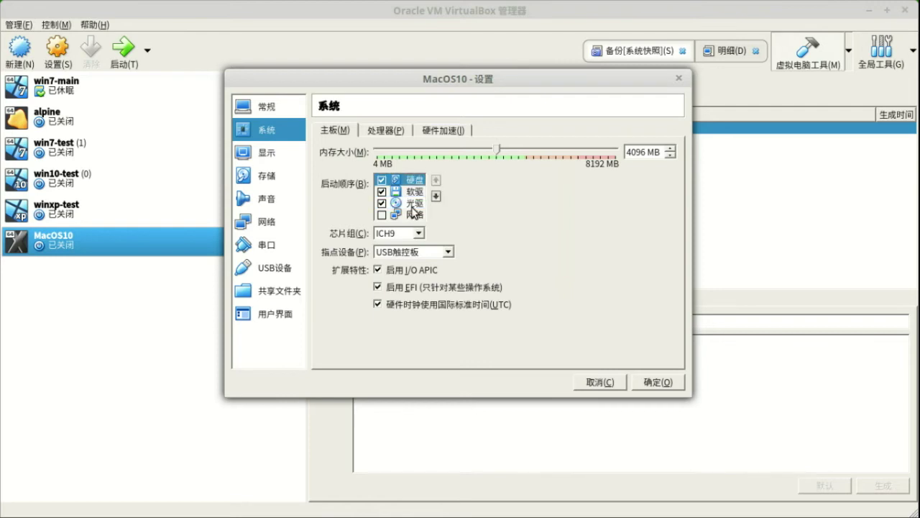
click(415, 205)
click(436, 195)
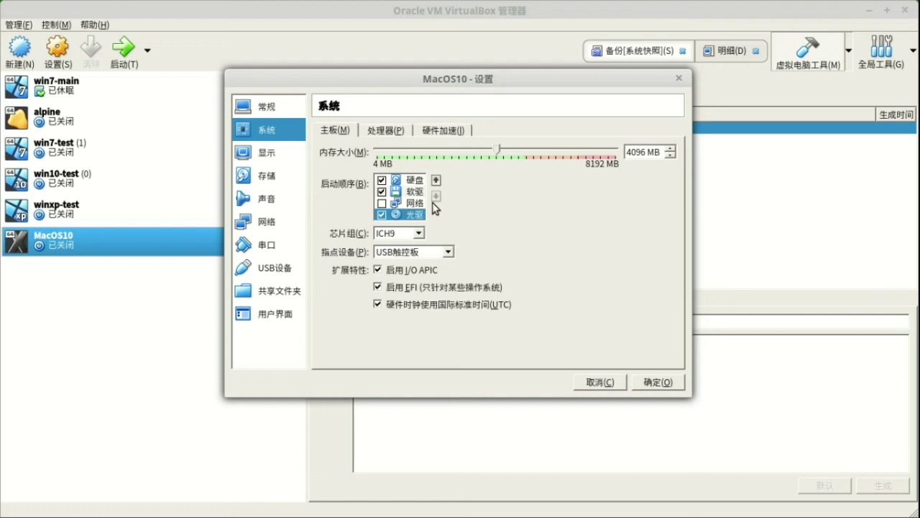
click(437, 180)
click(437, 180)
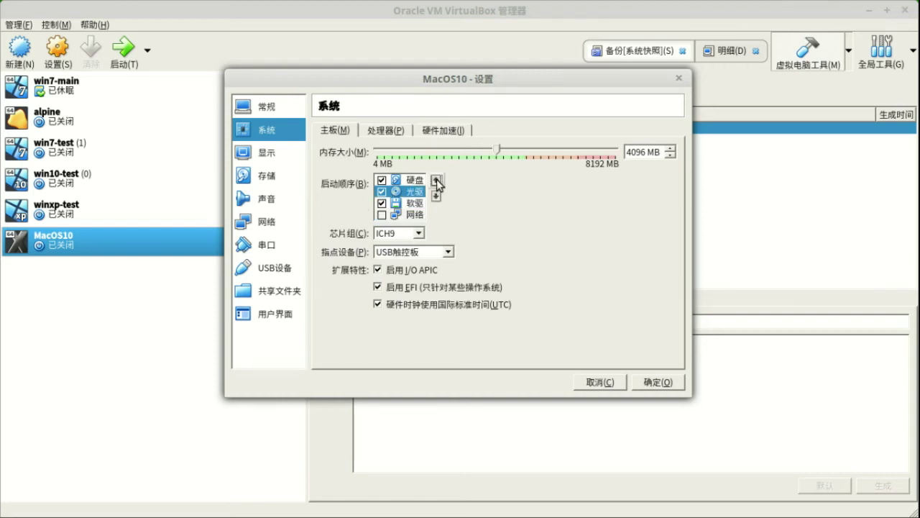
click(382, 203)
Give MacOS10 2 processors and 128 MB video memory.
click(388, 134)
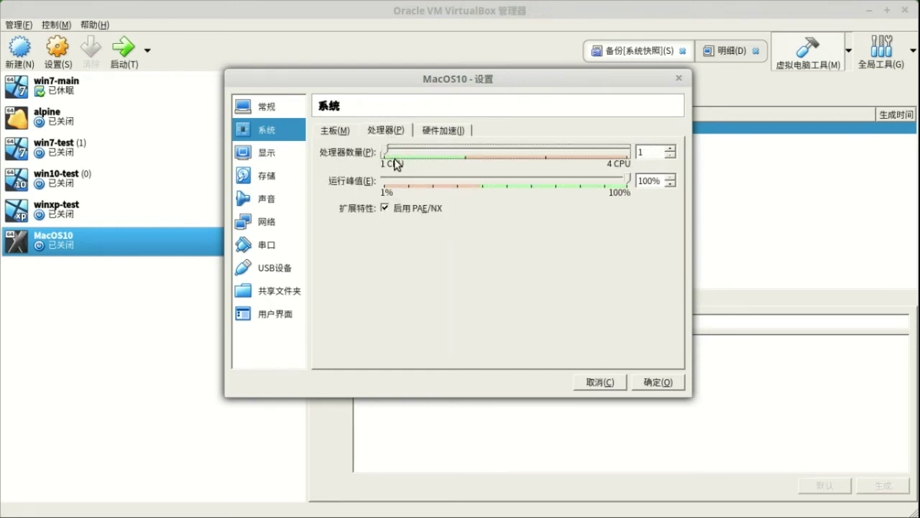
click(464, 149)
click(271, 157)
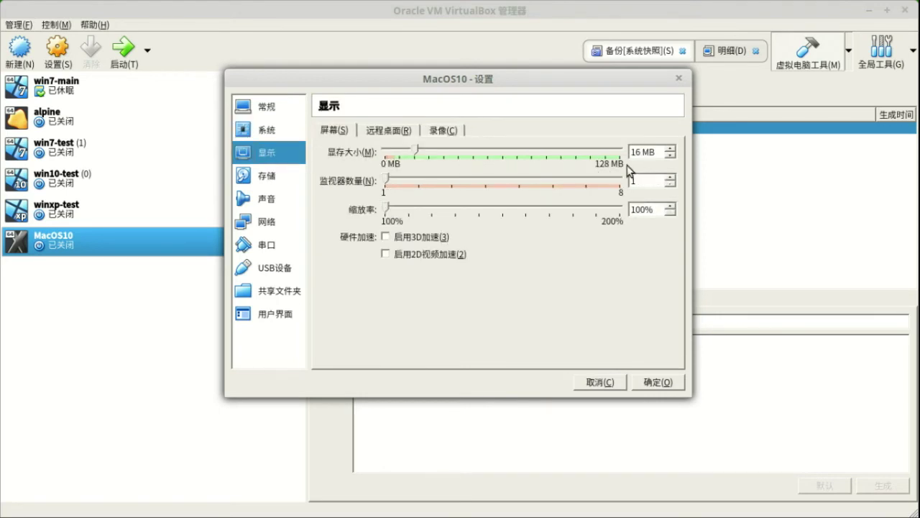
drag(417, 149, 623, 152)
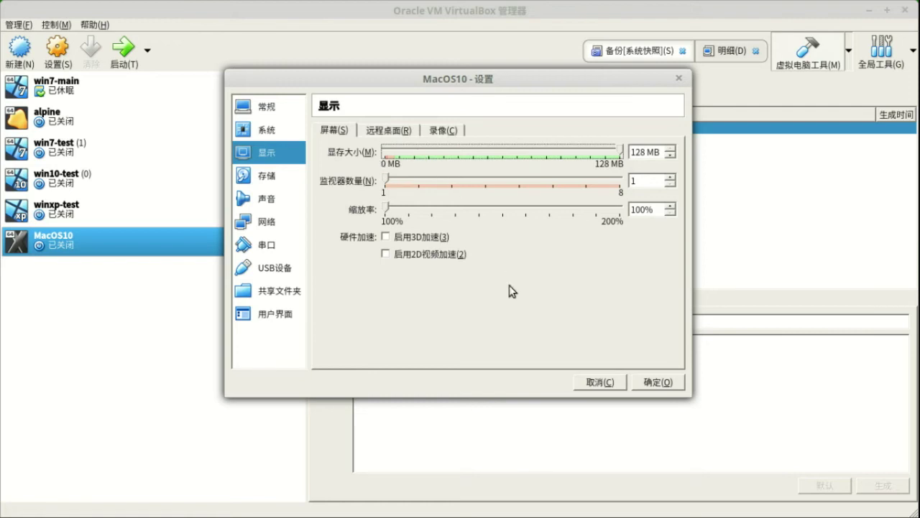
Review the remote desktop, recording, storage and network settings, then save them.
click(388, 133)
click(446, 132)
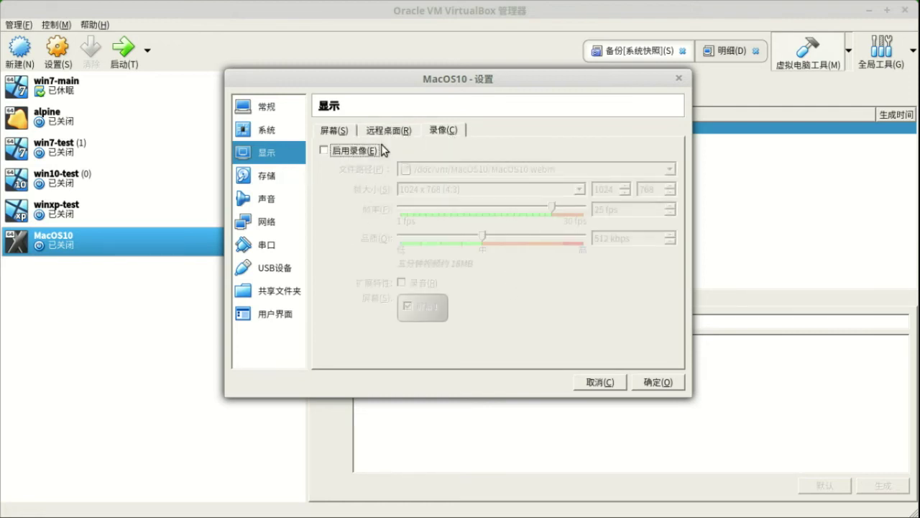
click(272, 185)
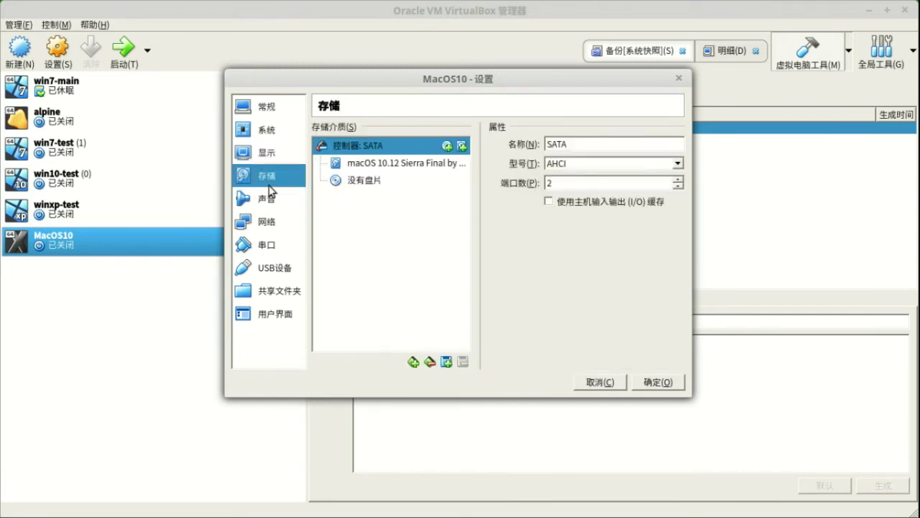
click(265, 223)
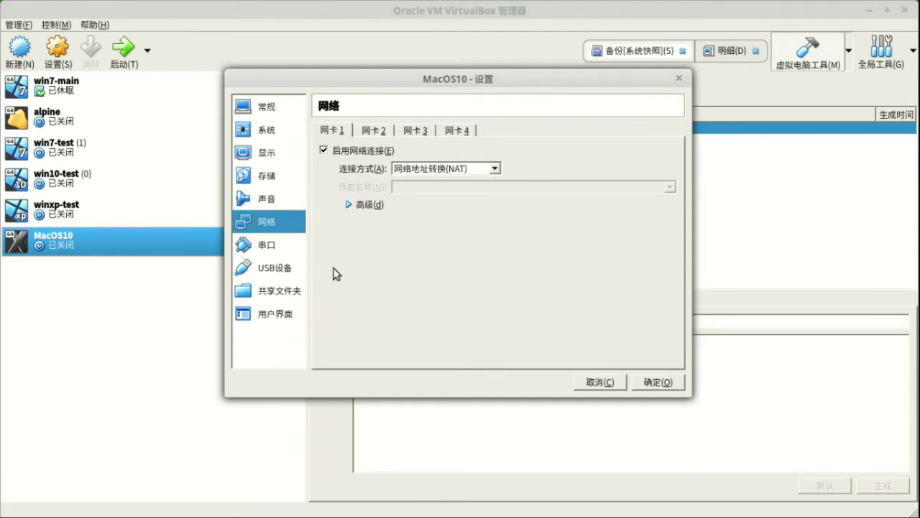
click(651, 383)
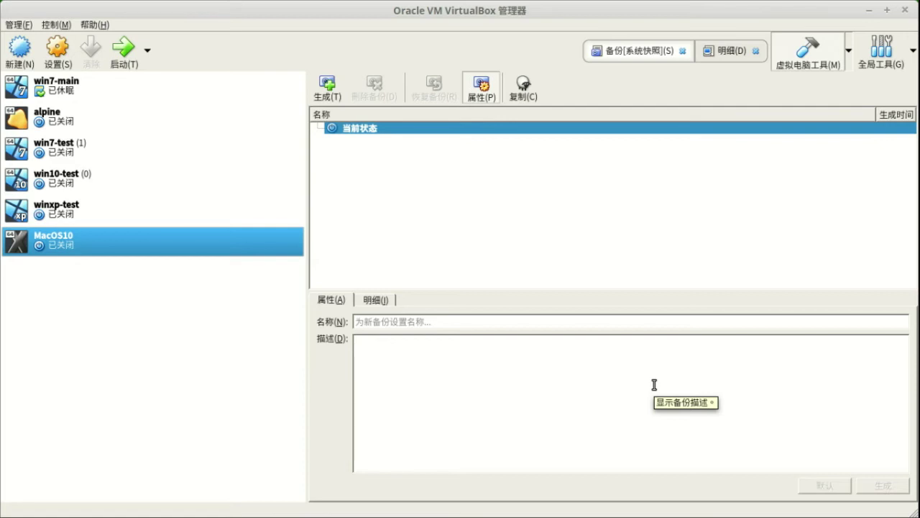
Minimize VirtualBox Manager and close the MacOS10.12 Nemo window.
click(869, 11)
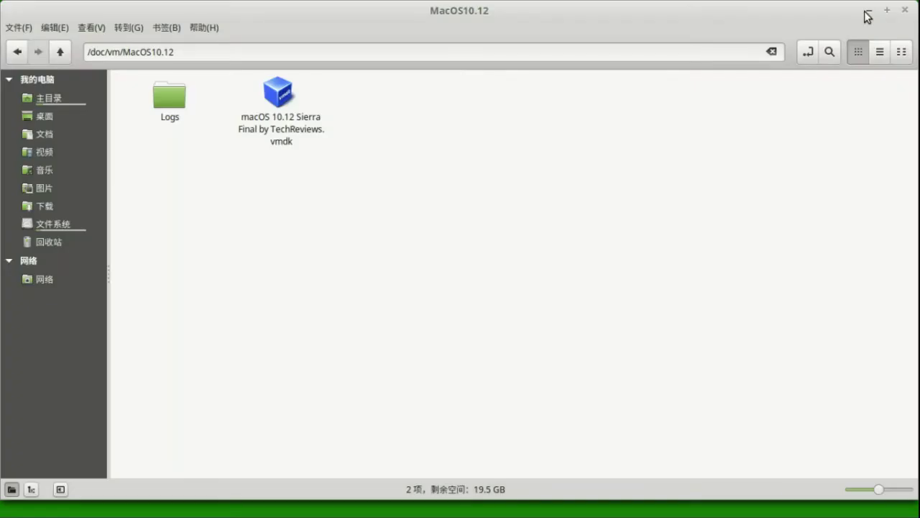
click(905, 11)
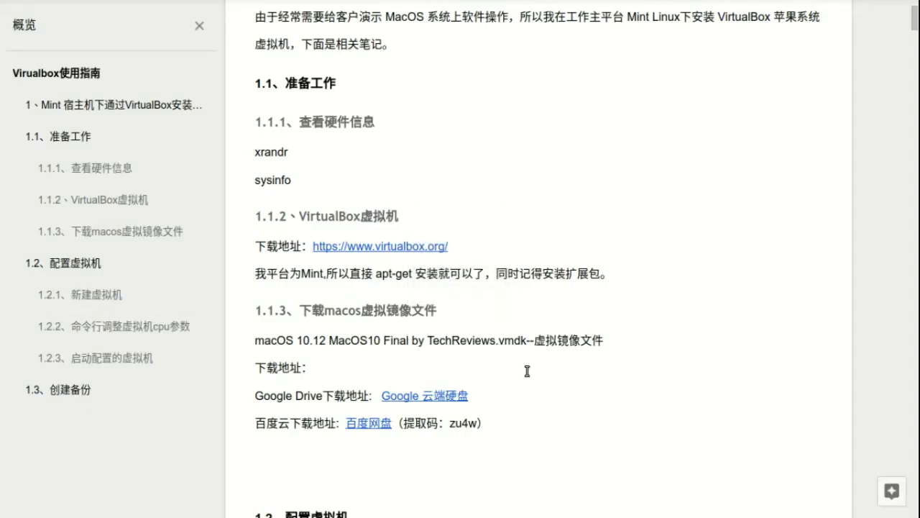
Scroll the notes to section 1.2.2 and select the VBoxManage modifyvm and setextradata command lines.
scroll(503, 368, down, 3)
scroll(530, 366, down, 15)
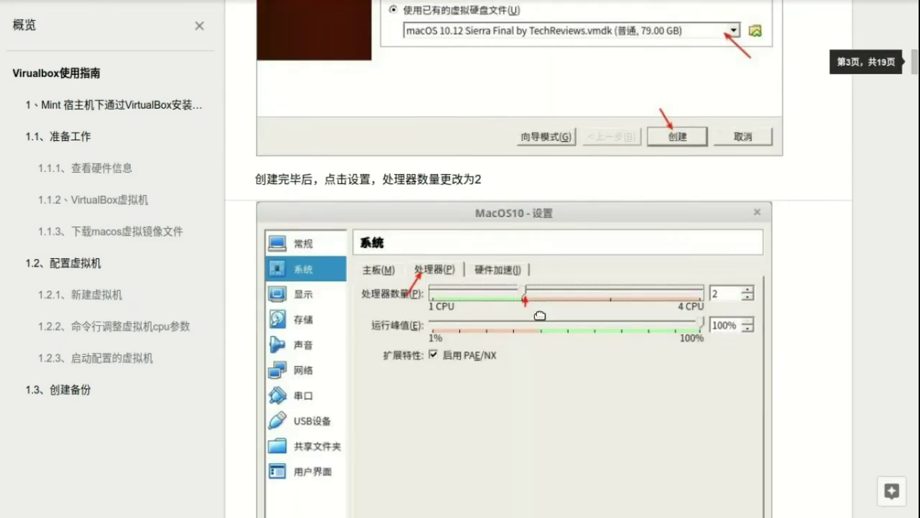
scroll(508, 365, down, 15)
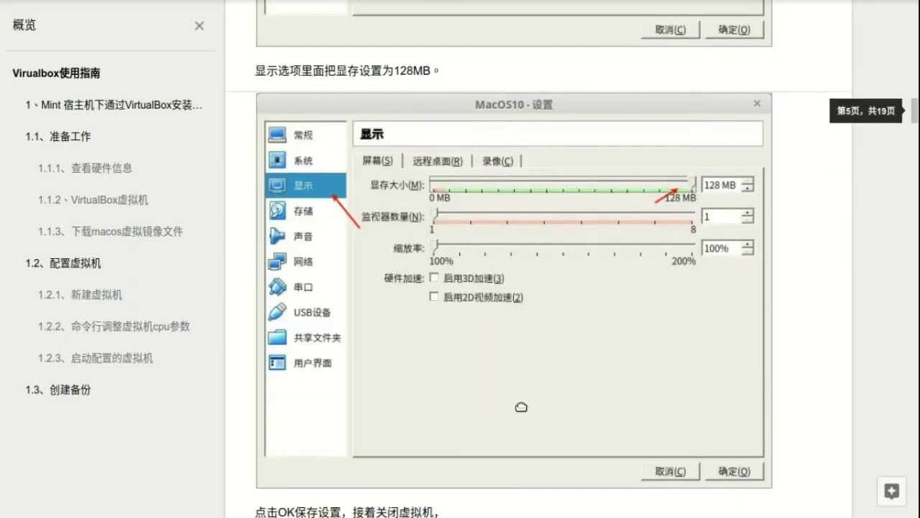
scroll(526, 407, down, 5)
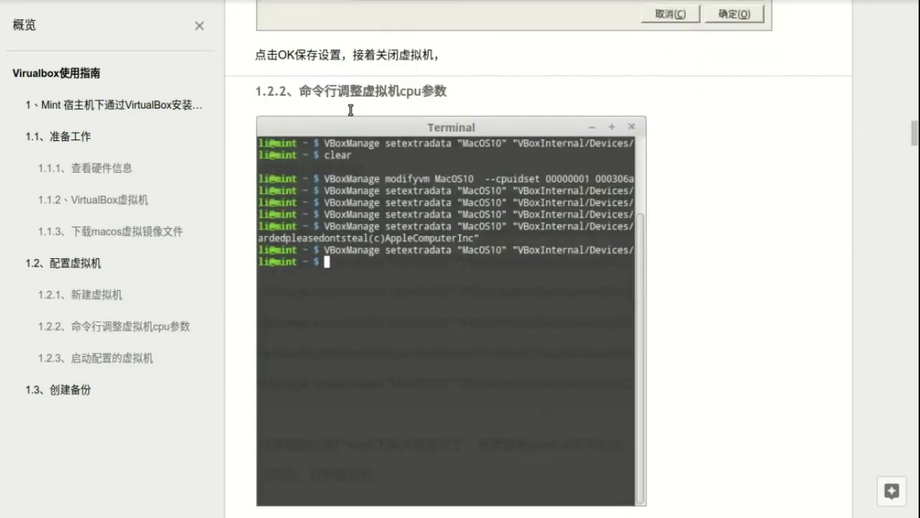
scroll(422, 318, down, 6)
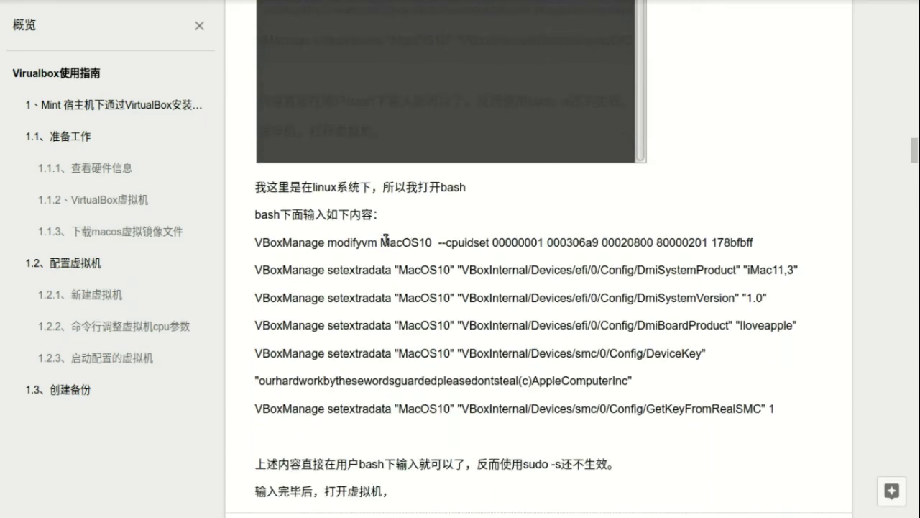
drag(380, 242, 433, 245)
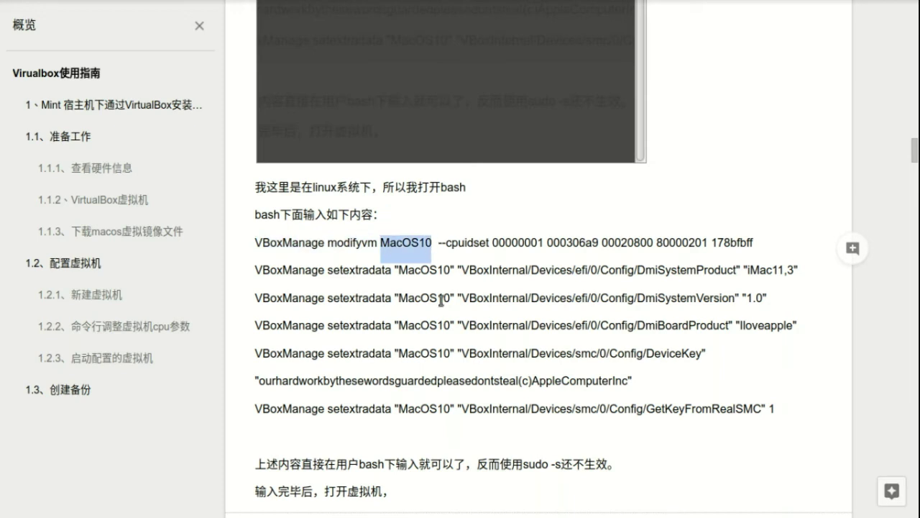
click(421, 254)
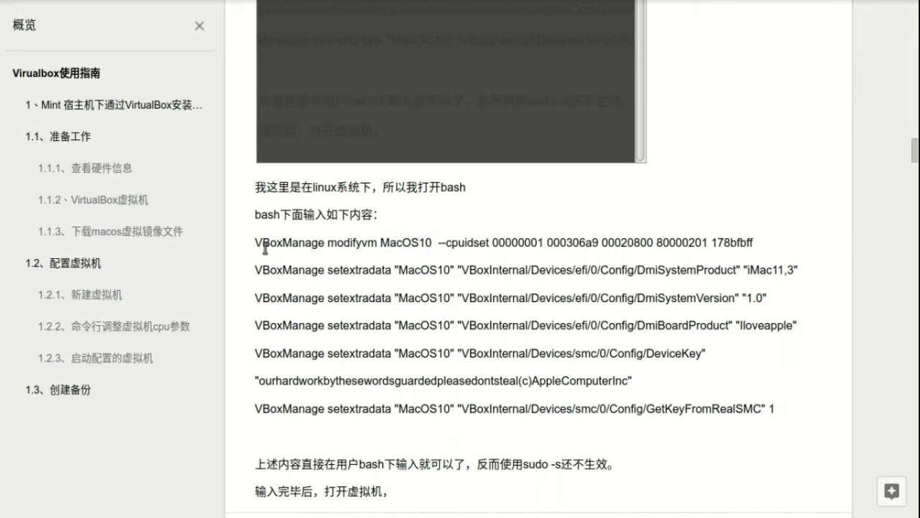
drag(256, 244, 774, 413)
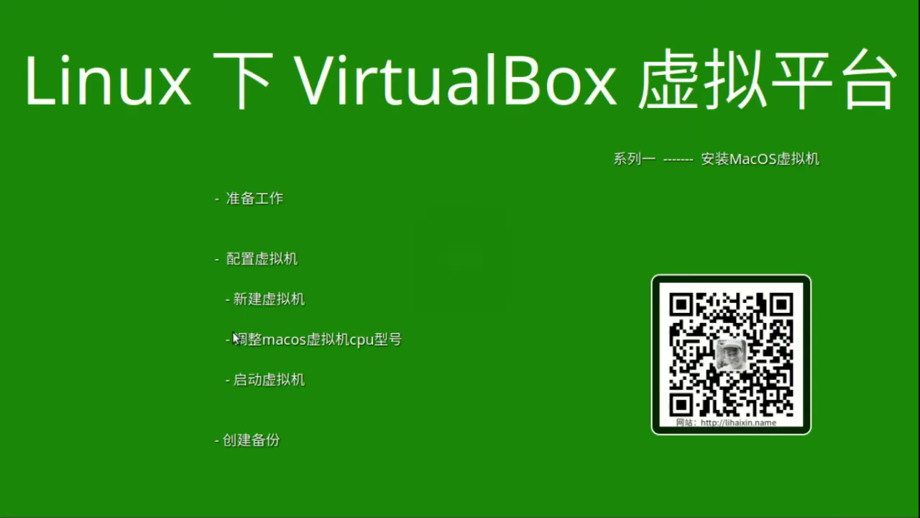
In a new terminal, paste and run the VBoxManage commands for MacOS10, then exit.
key(ctrl+alt+t)
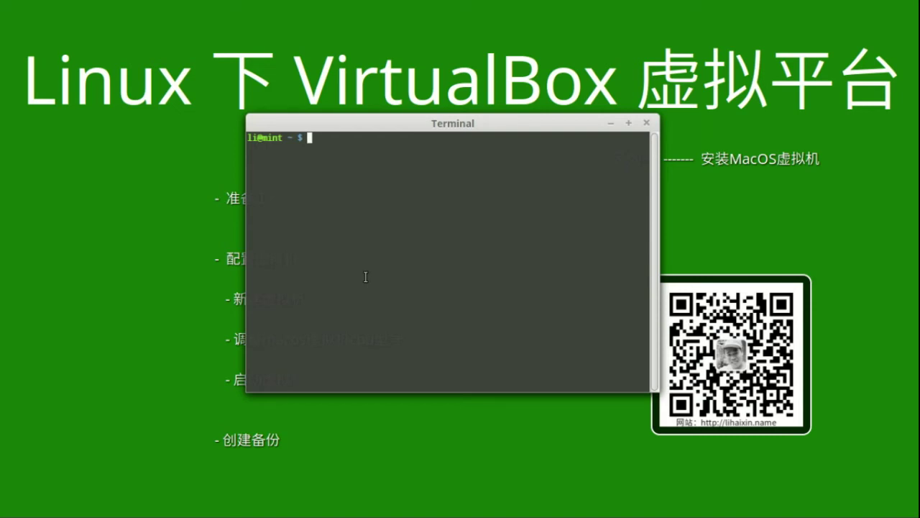
text(sud)
key(BackSpace)
key(BackSpace)
key(BackSpace)
text(sud)
key(BackSpace)
key(BackSpace)
key(BackSpace)
right_click(378, 234)
click(454, 336)
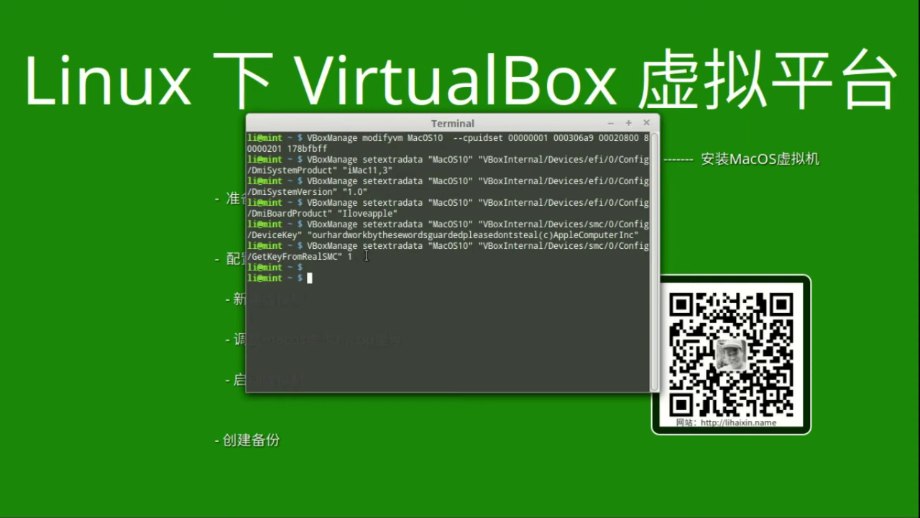
text(exit)
key(Return)
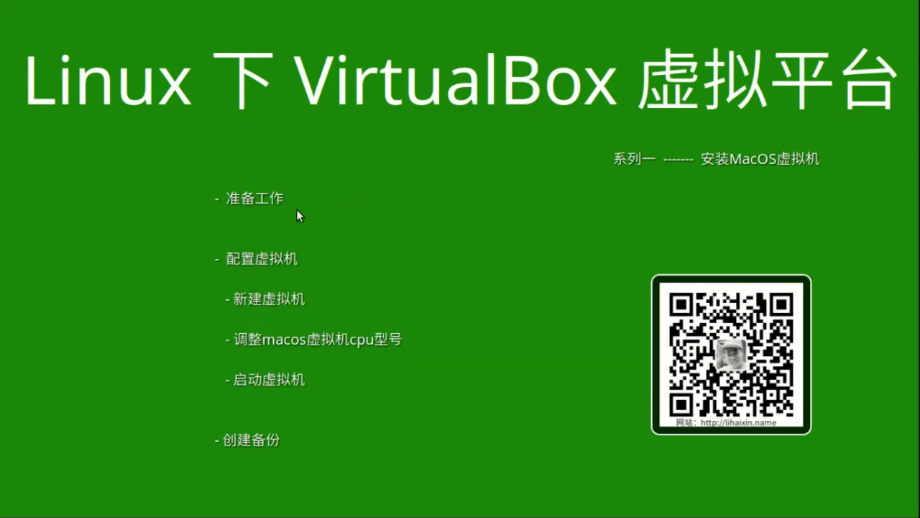
Bring VirtualBox Manager to the front and start the MacOS10 virtual machine.
mouse_move(562, 515)
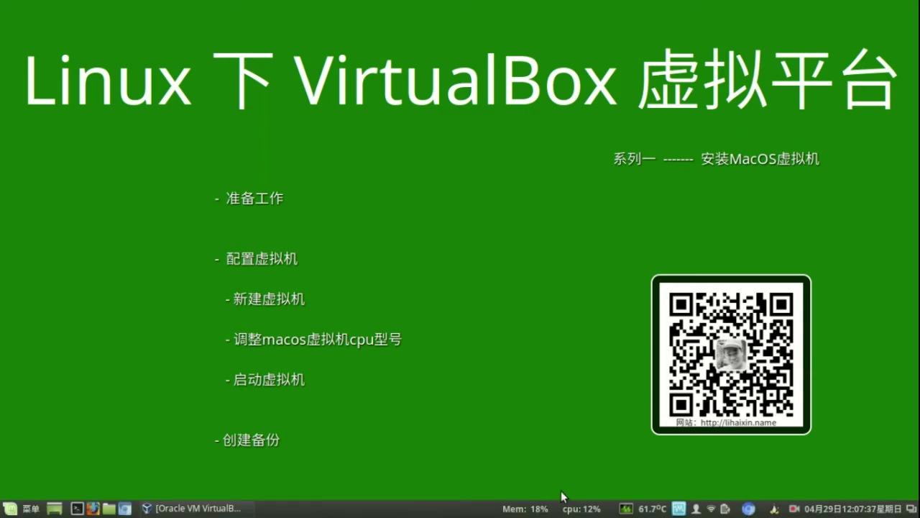
mouse_move(215, 515)
click(185, 508)
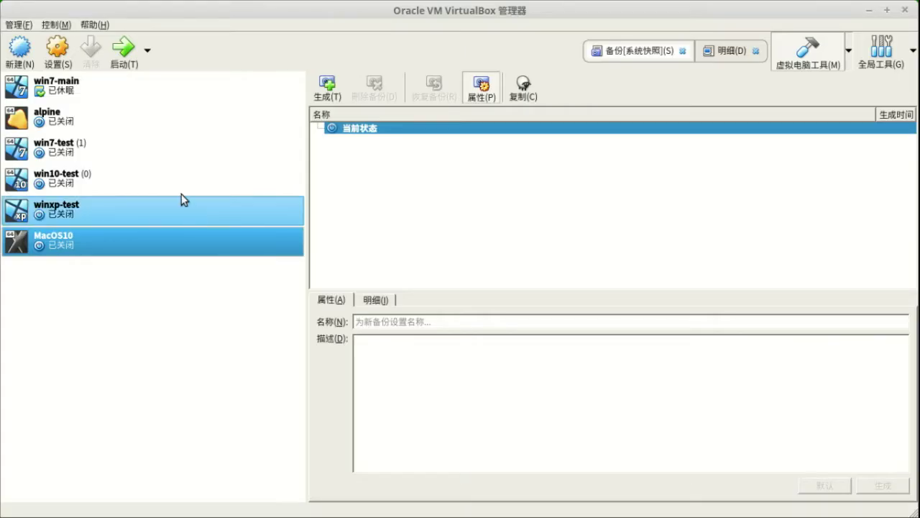
click(120, 62)
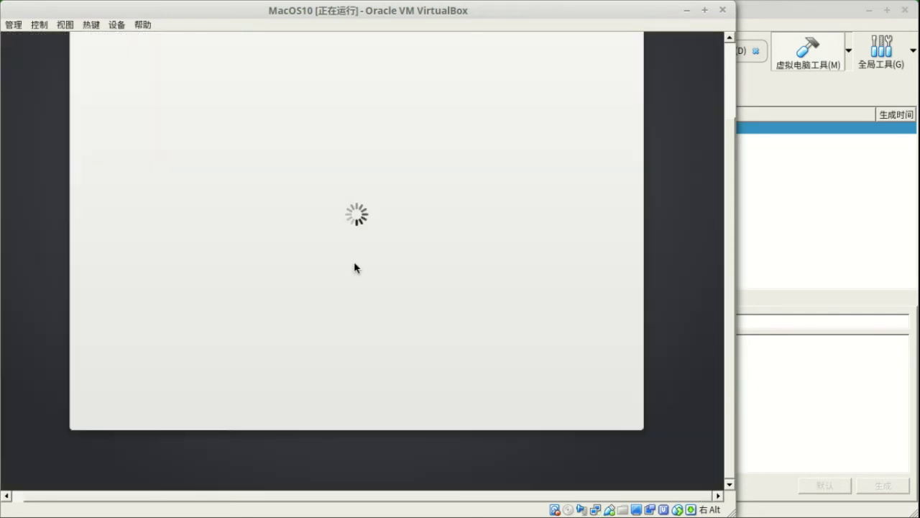
Make the macOS guest full screen and continue past Welcome with United States selected.
scroll(731, 387, up, 1)
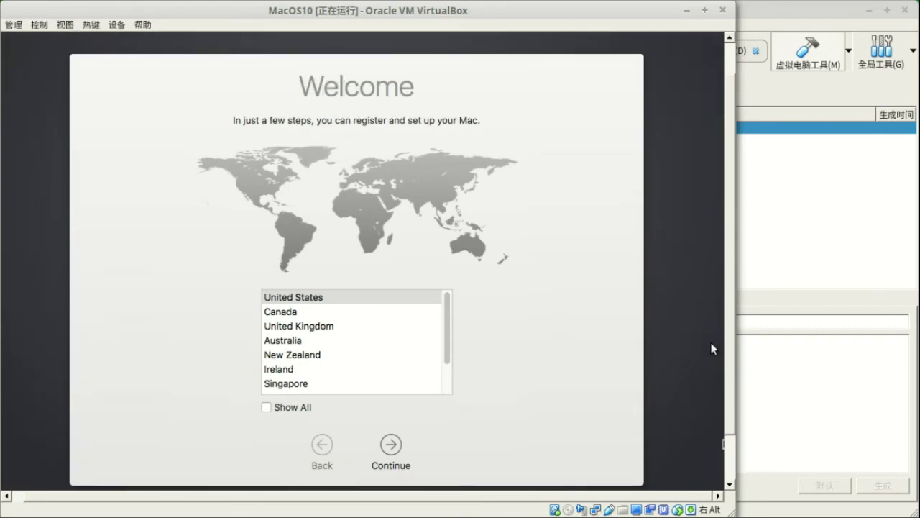
scroll(723, 372, up, 1)
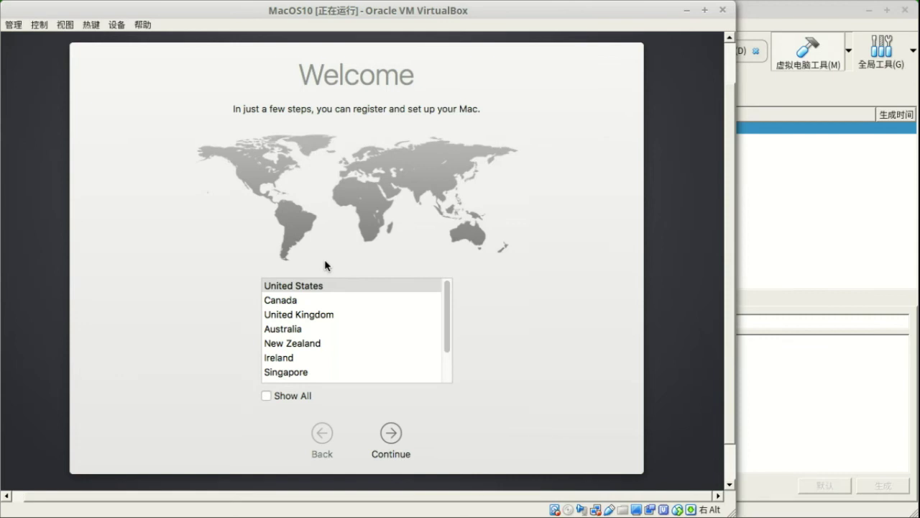
key(alt+f)
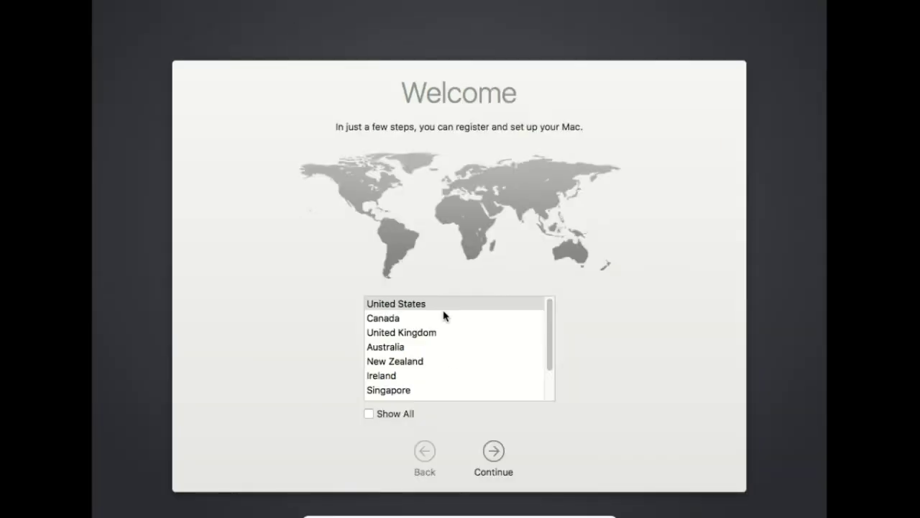
click(493, 452)
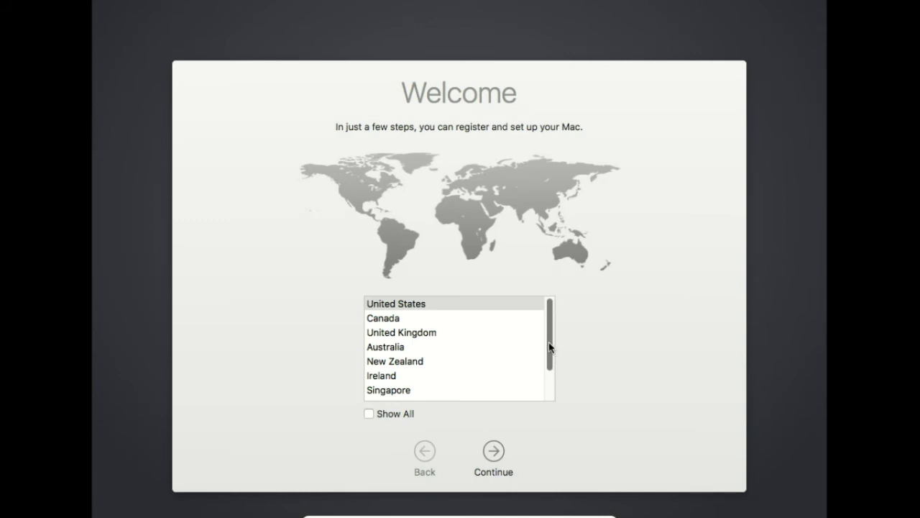
click(494, 452)
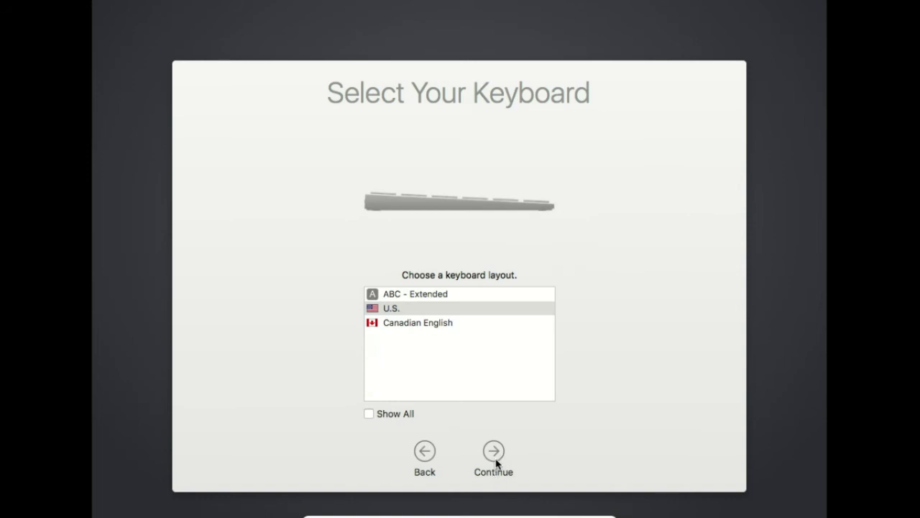
Accept the U.S. keyboard, skip information transfer, and decline location services.
click(495, 460)
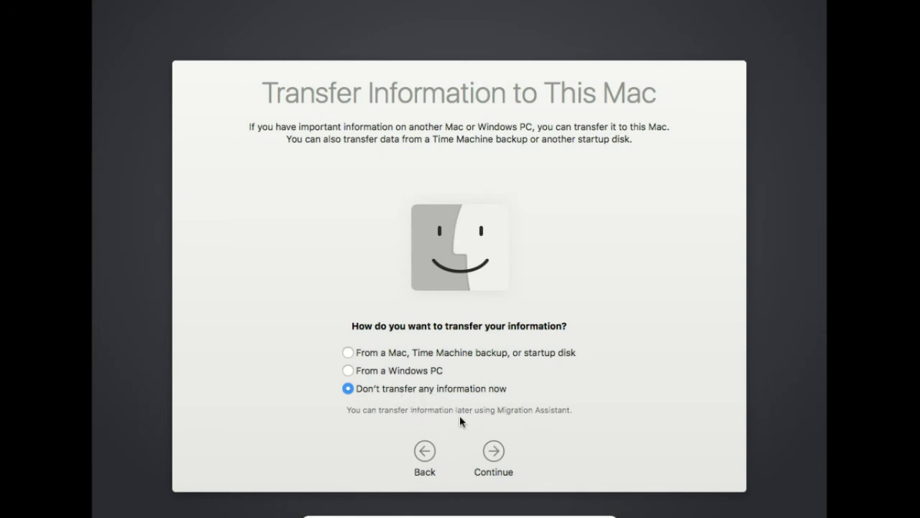
click(492, 457)
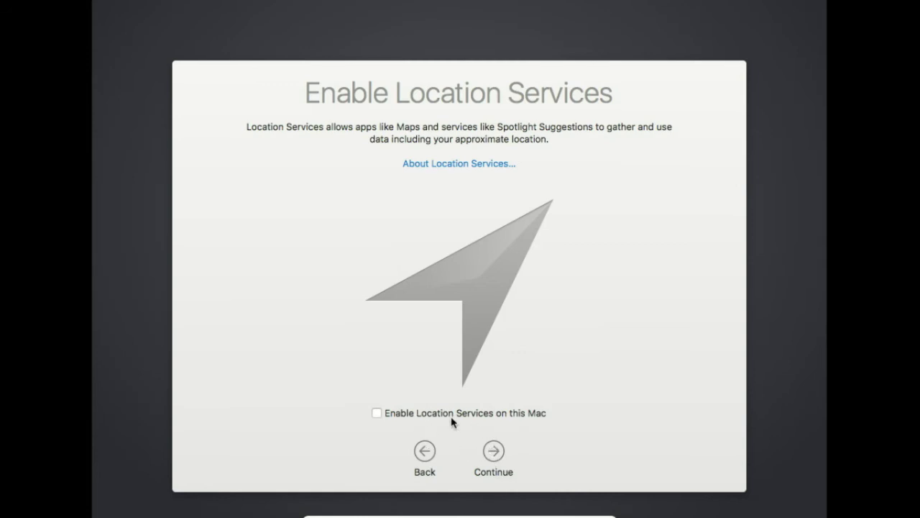
click(494, 460)
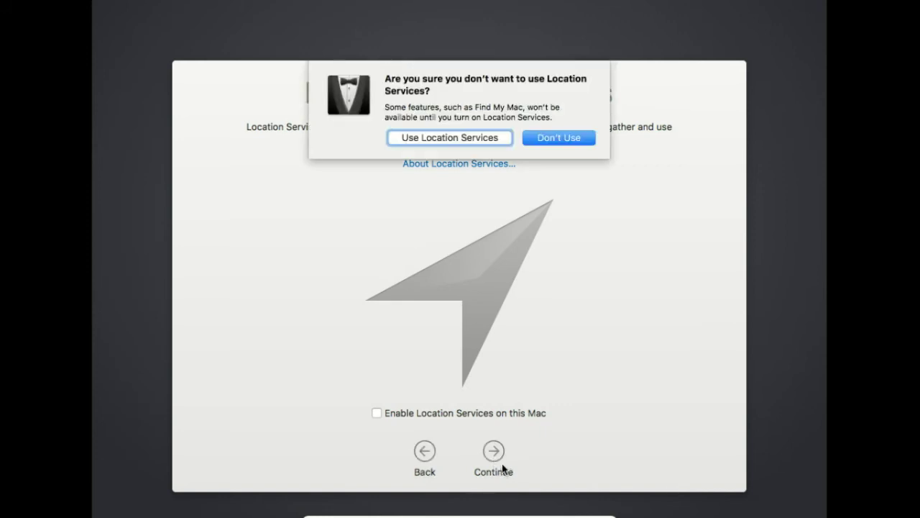
click(561, 147)
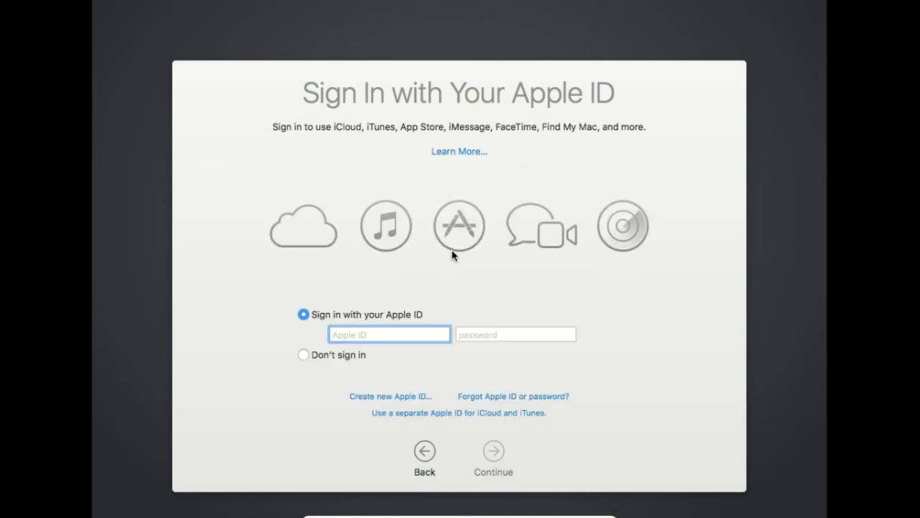
Skip Apple ID sign-in and agree to the macOS Sierra license terms.
click(305, 354)
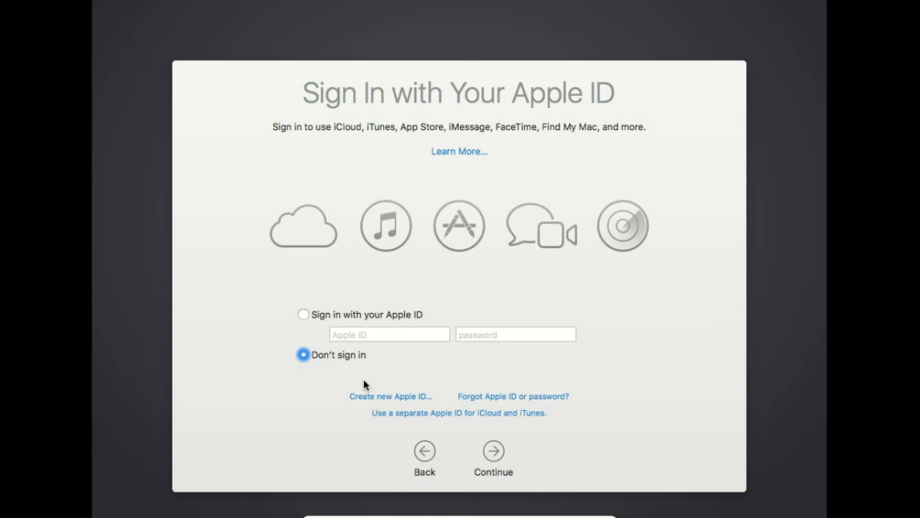
click(493, 451)
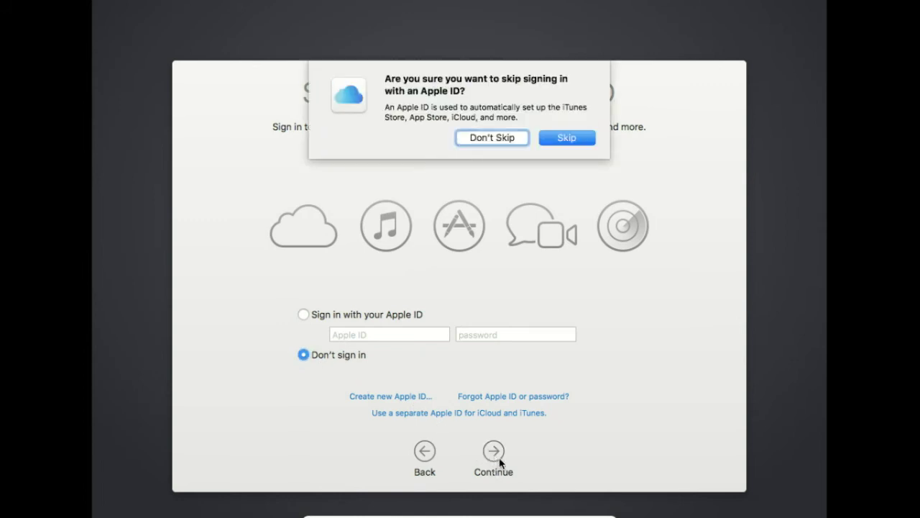
click(566, 138)
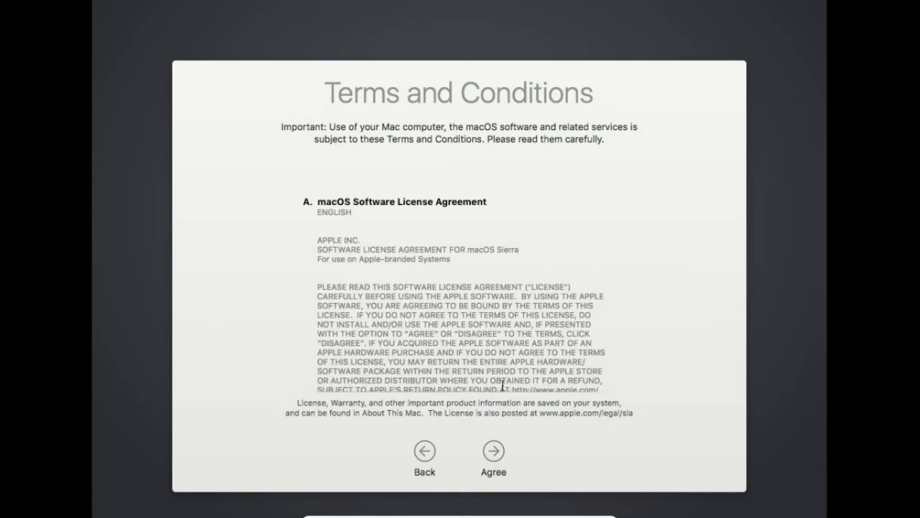
click(493, 451)
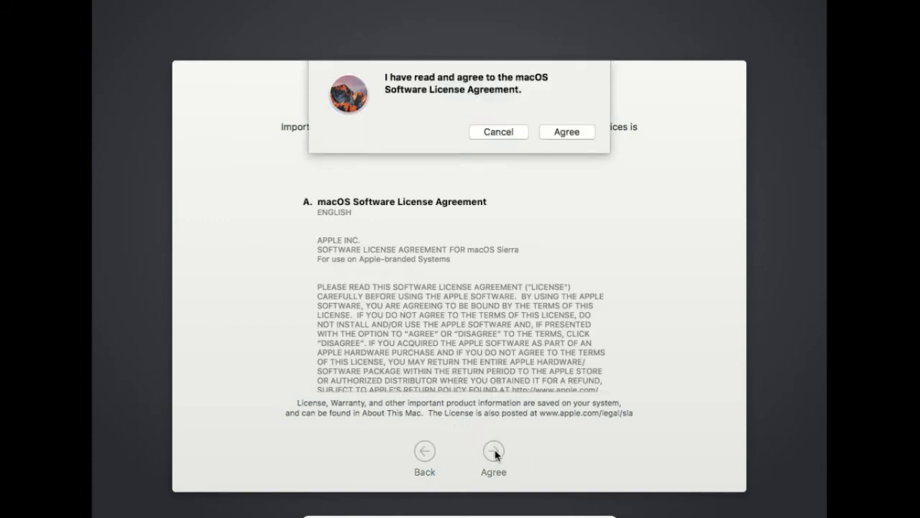
click(560, 135)
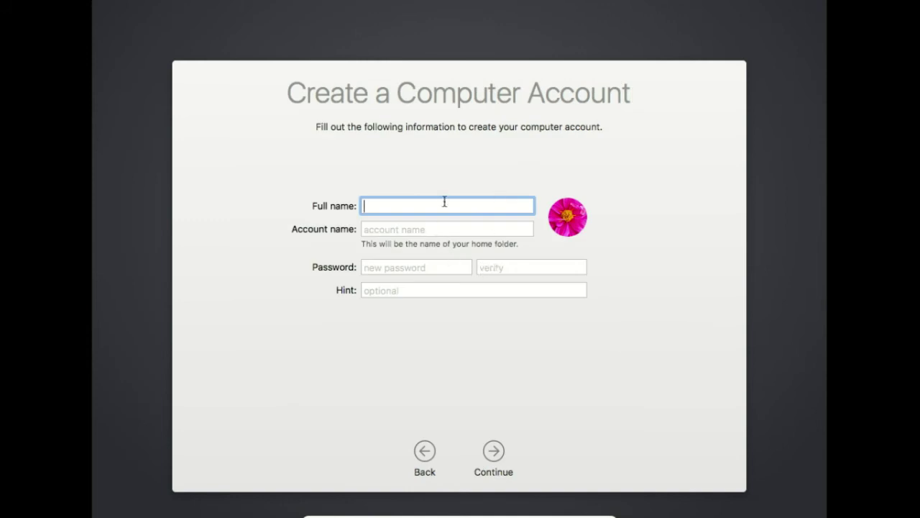
Enter the user's full name, account name, password and password verification in the account form.
text(li)
key(Tab)
key(Tab)
text(p)
key(Tab)
text(pp)
key(Tab)
text(li)
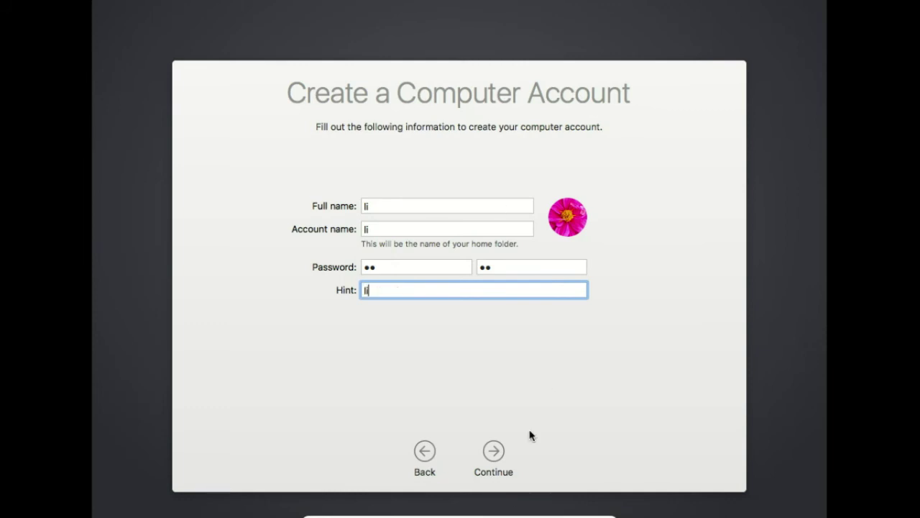
Correct the password hint after the hint warning and create the computer account.
click(492, 464)
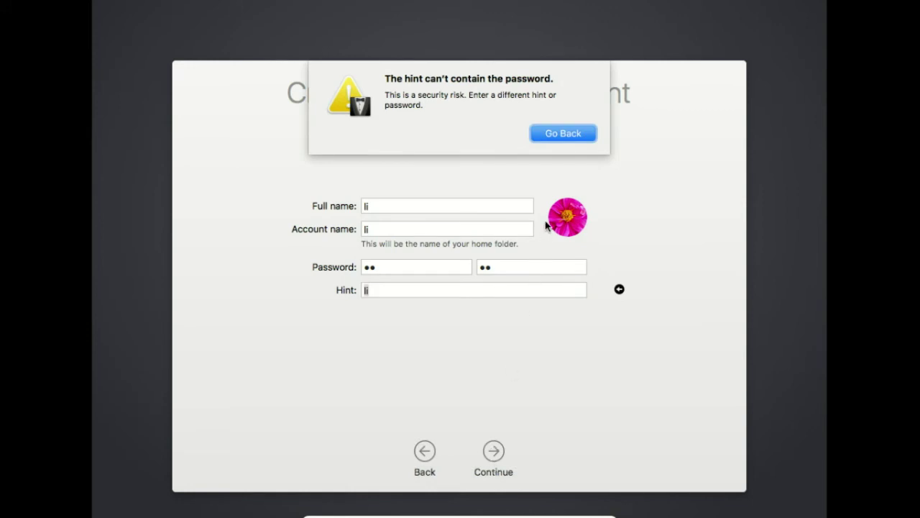
click(557, 136)
text(macos)
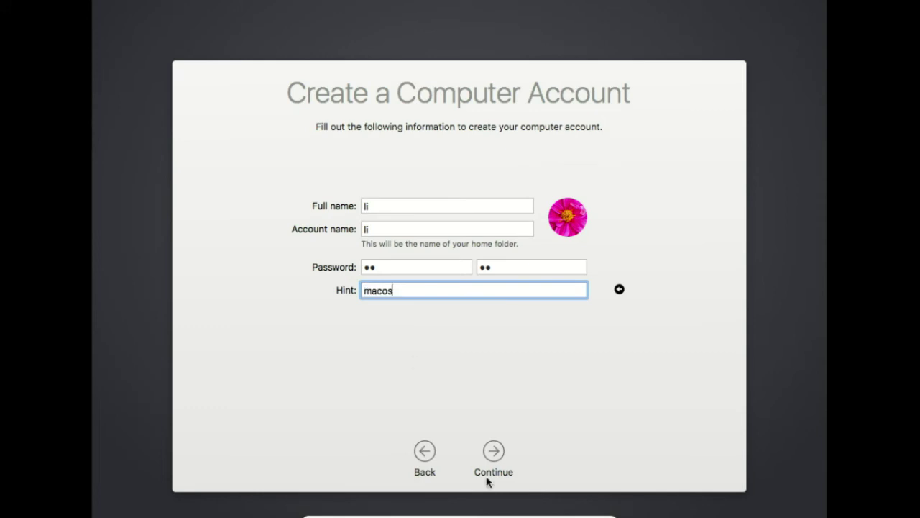
click(494, 449)
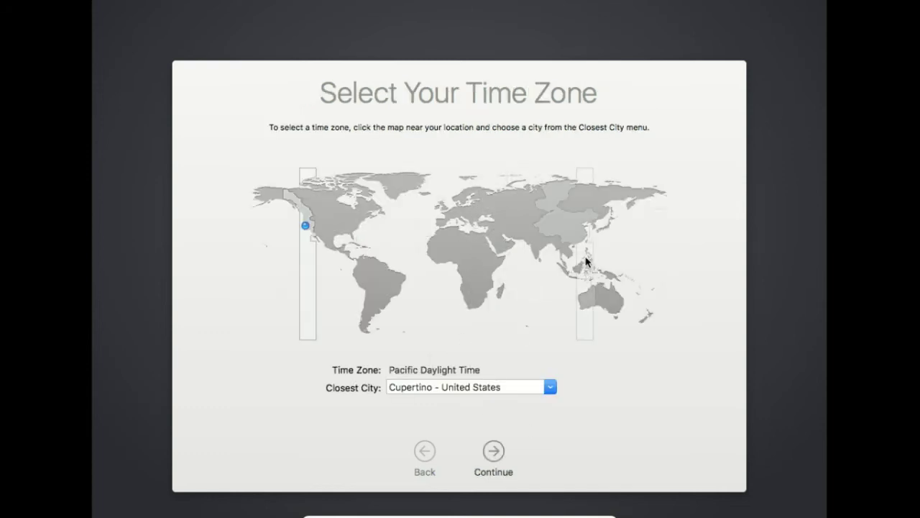
Set the time zone to China Standard Time with Shanghai - China as closest city.
click(575, 233)
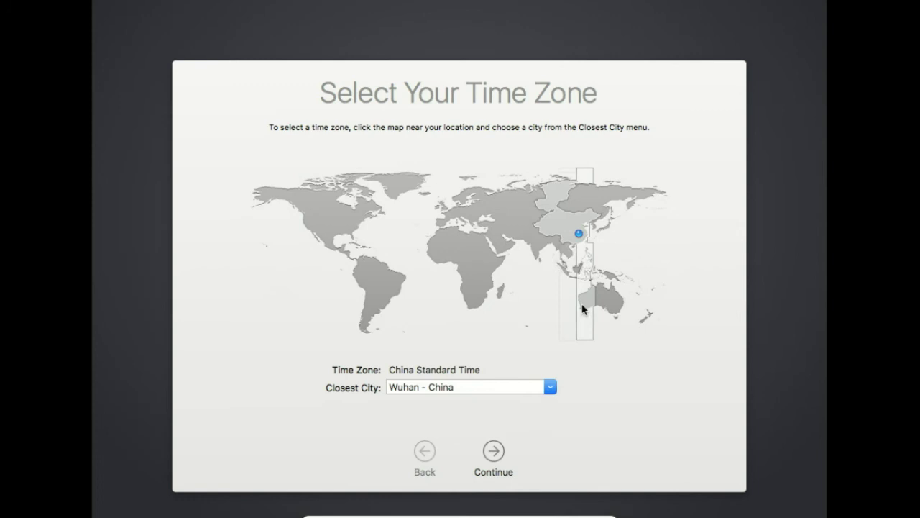
click(585, 237)
click(587, 232)
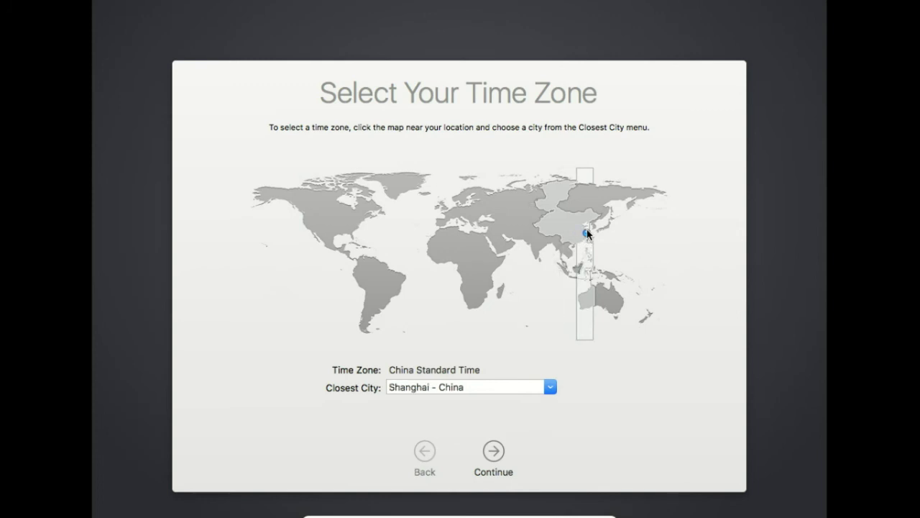
click(493, 453)
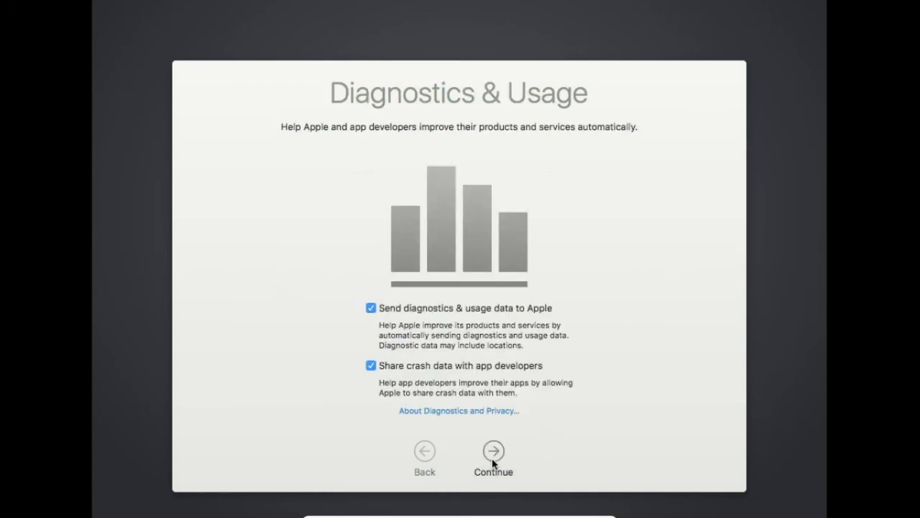